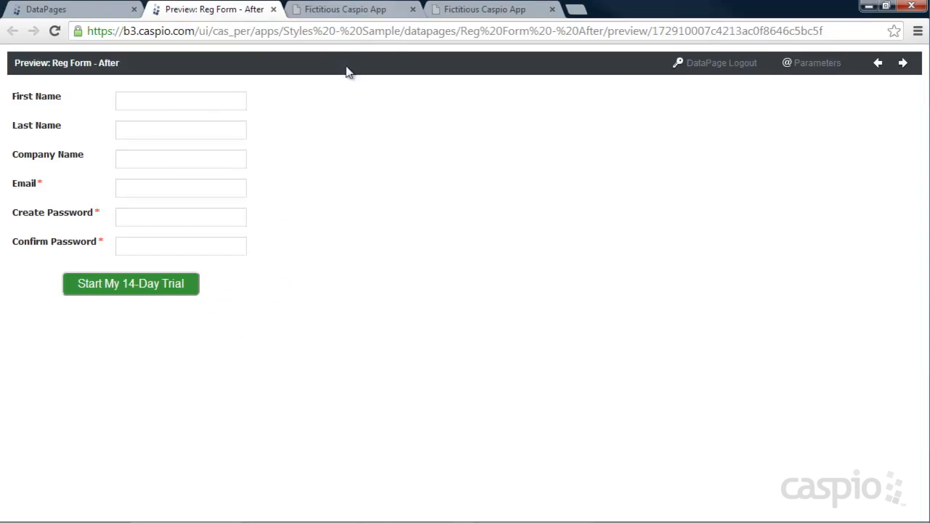
Step: Close the Reg Form - After preview and open the Leaf Green style for editing
{"action": "left_click", "coordinate": [342, 12]}
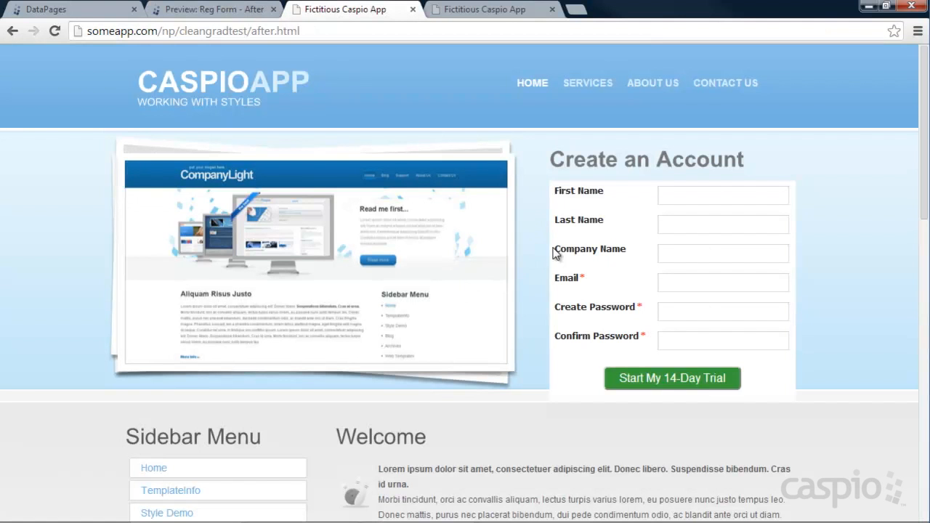
{"action": "left_click", "coordinate": [213, 12]}
{"action": "left_click", "coordinate": [83, 10]}
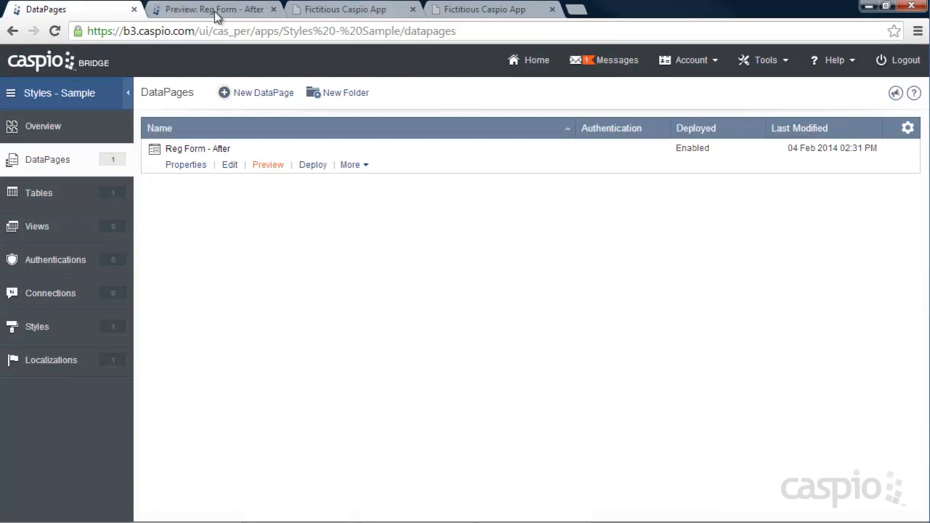
{"action": "left_click", "coordinate": [273, 9]}
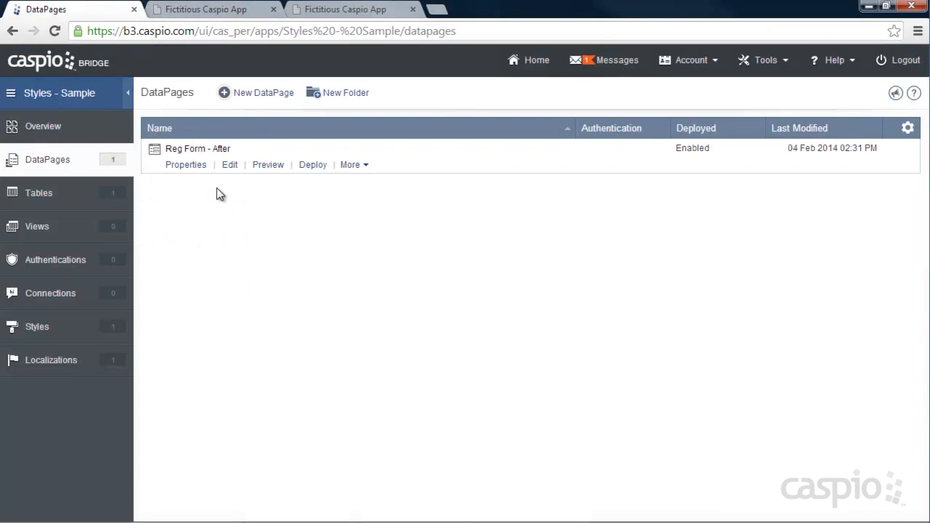
{"action": "left_click", "coordinate": [61, 331]}
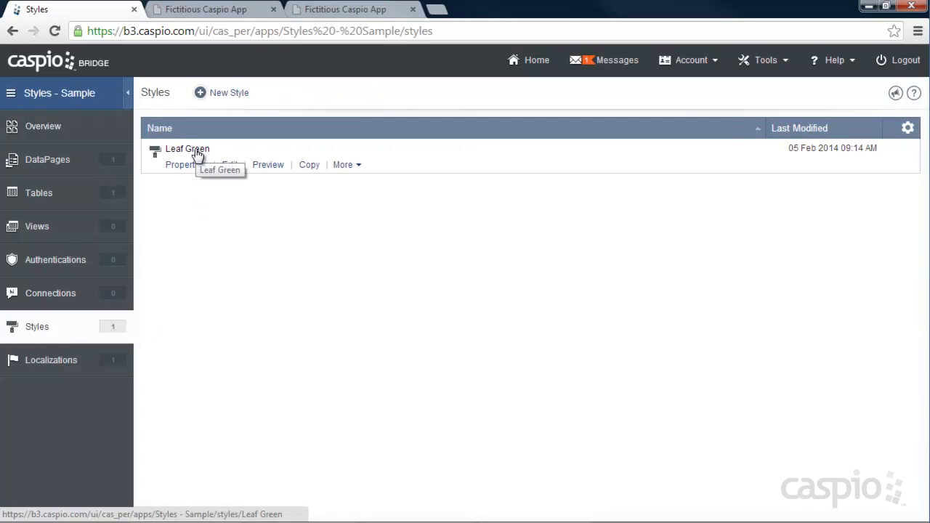
{"action": "left_click", "coordinate": [229, 166]}
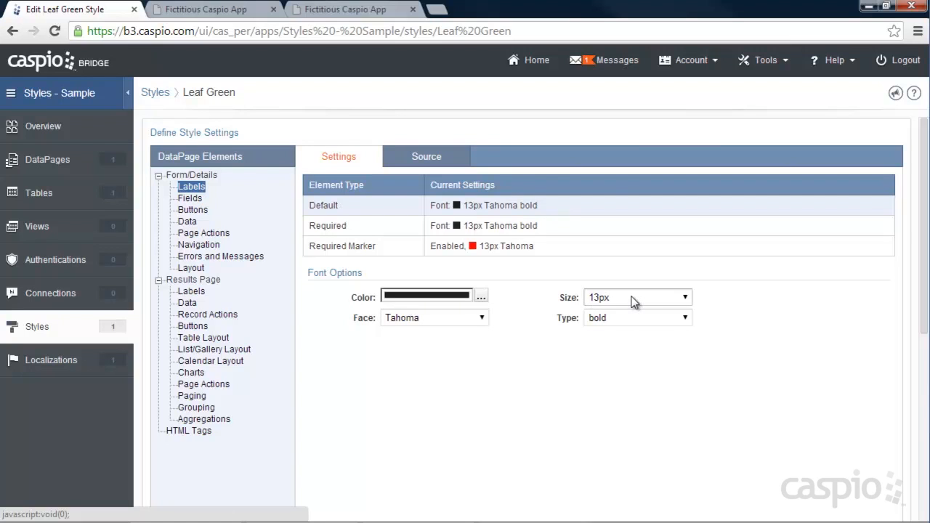
Step: Examine the default and required form label font settings and compare them with the labels on the website's registration form
{"action": "left_click", "coordinate": [482, 318]}
{"action": "left_click", "coordinate": [508, 319]}
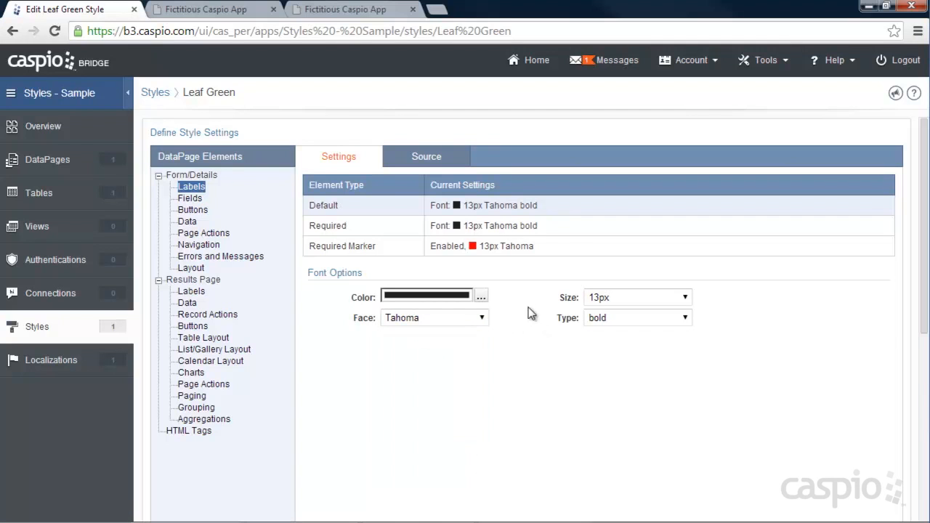
{"action": "left_click", "coordinate": [226, 10]}
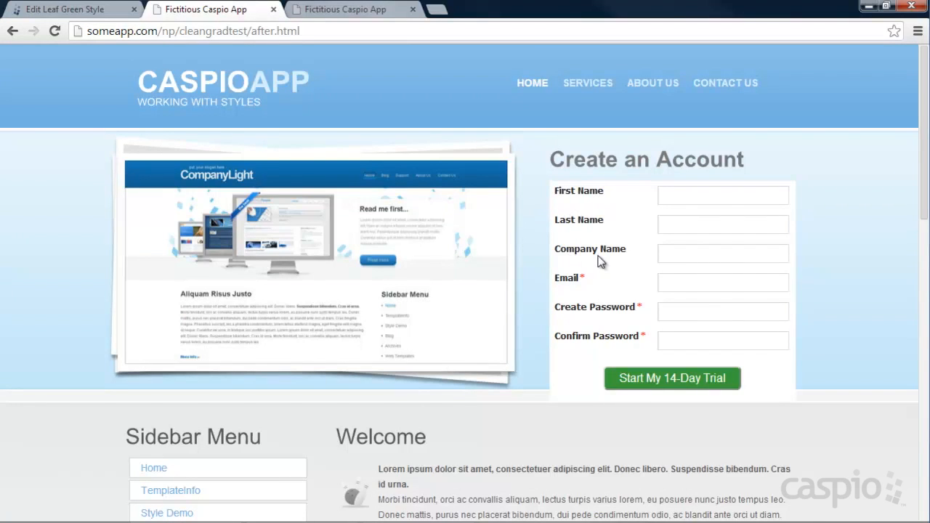
{"action": "left_click", "coordinate": [58, 9]}
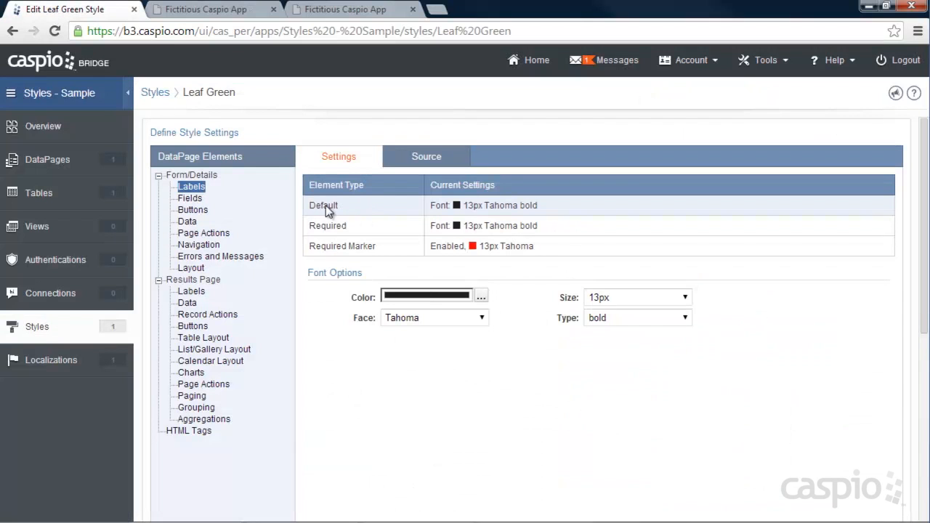
{"action": "left_click", "coordinate": [356, 231]}
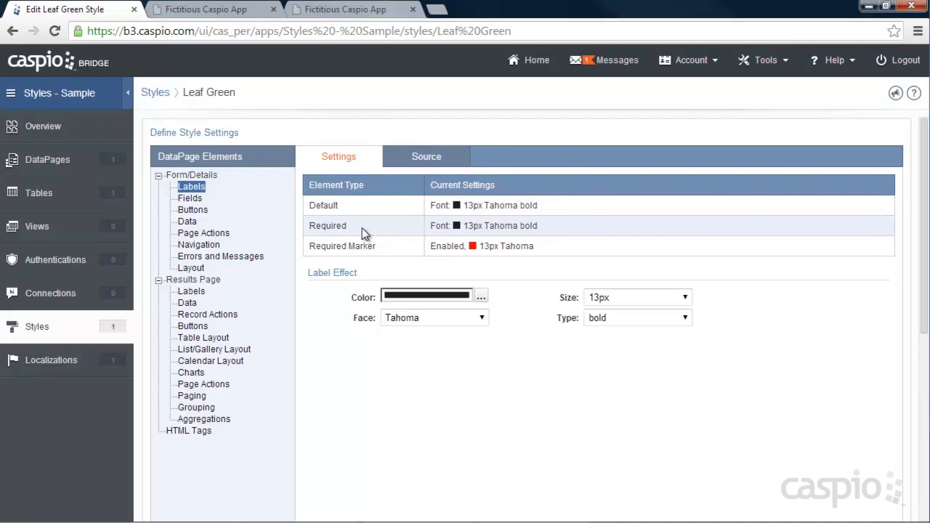
{"action": "left_click", "coordinate": [364, 214]}
{"action": "left_click", "coordinate": [361, 224]}
Step: Set the default form label font to grey #616161, 12px, normal type, Arial
{"action": "left_click", "coordinate": [356, 209]}
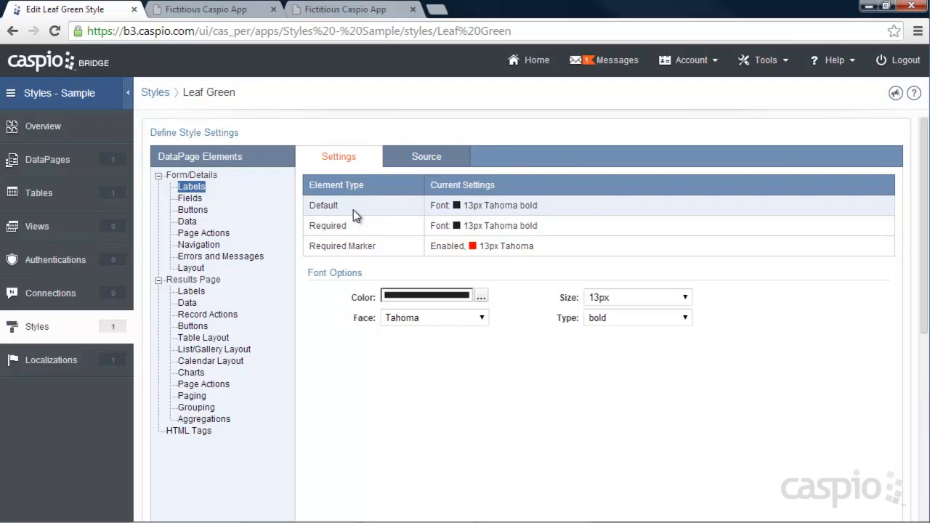
{"action": "left_click", "coordinate": [482, 296]}
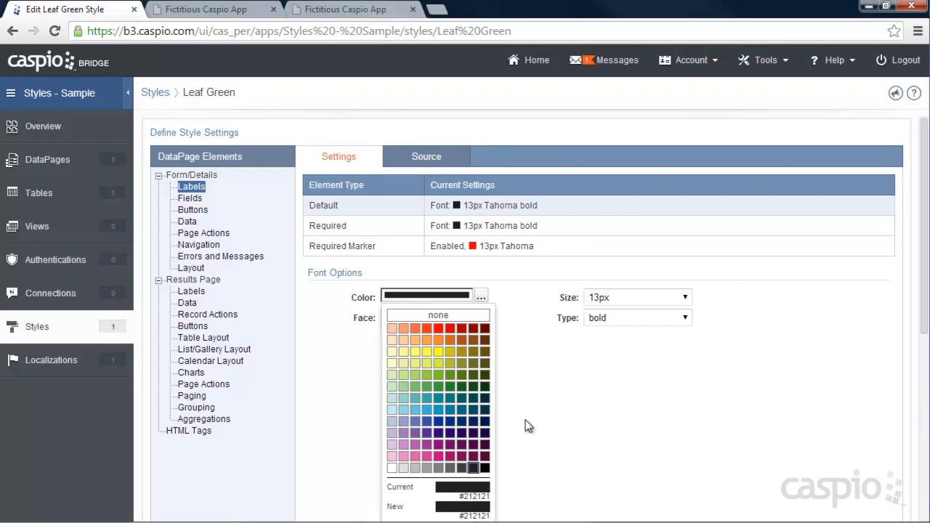
{"action": "left_click", "coordinate": [452, 469]}
{"action": "left_click", "coordinate": [619, 300]}
{"action": "left_click", "coordinate": [611, 372]}
{"action": "left_click", "coordinate": [615, 320]}
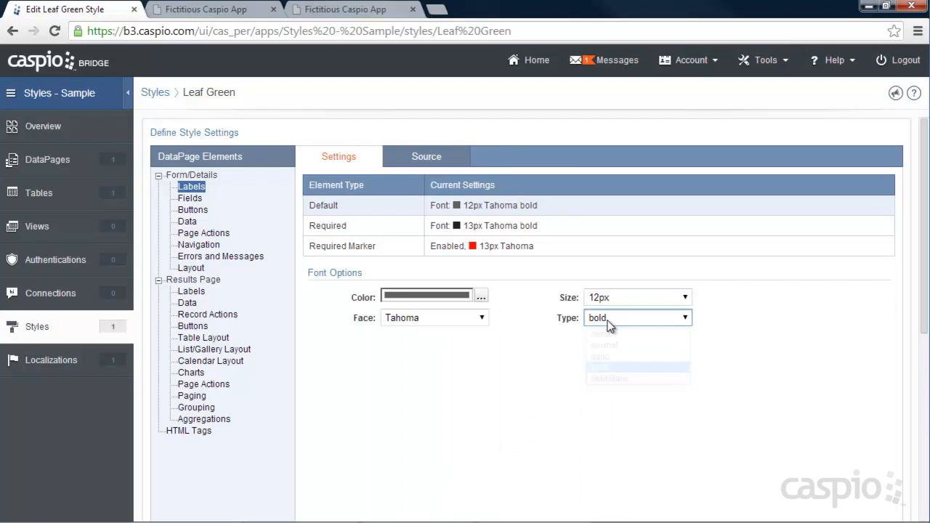
{"action": "left_click", "coordinate": [608, 345]}
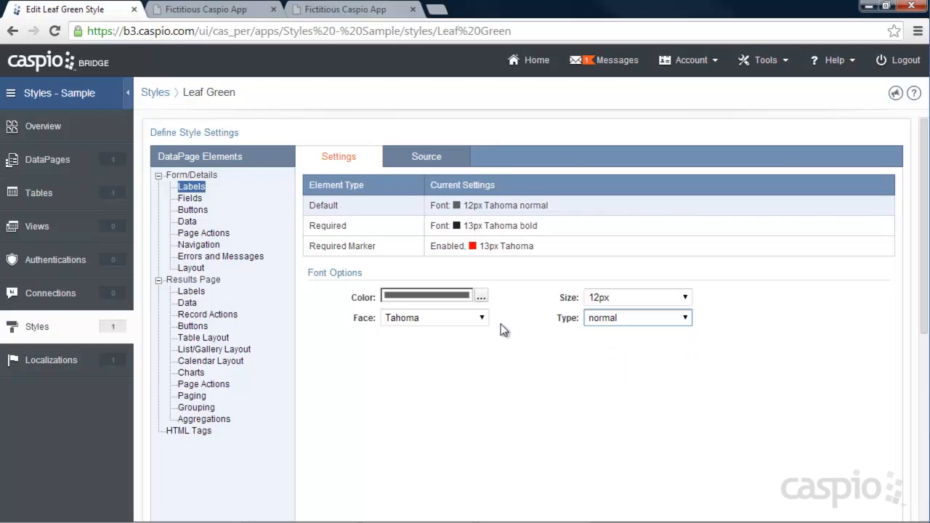
{"action": "left_click", "coordinate": [480, 318]}
{"action": "left_click", "coordinate": [438, 348]}
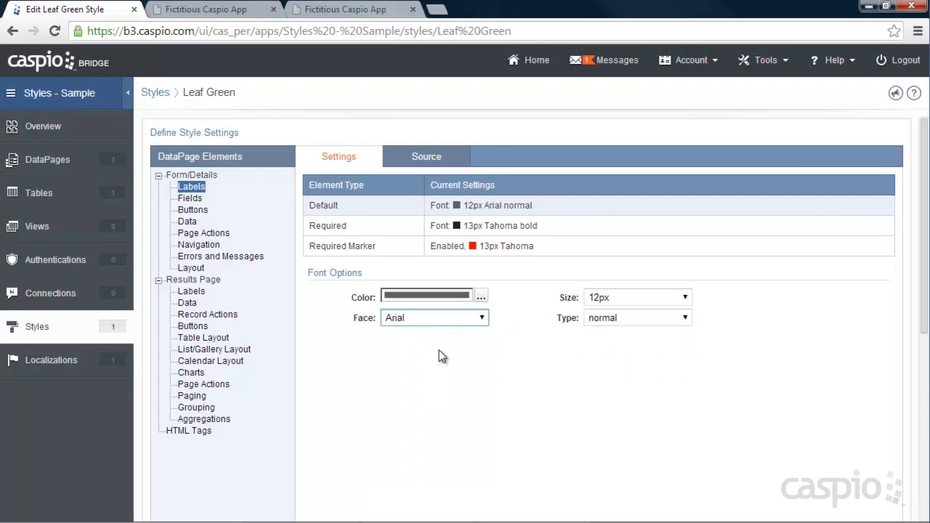
{"action": "left_click", "coordinate": [480, 367]}
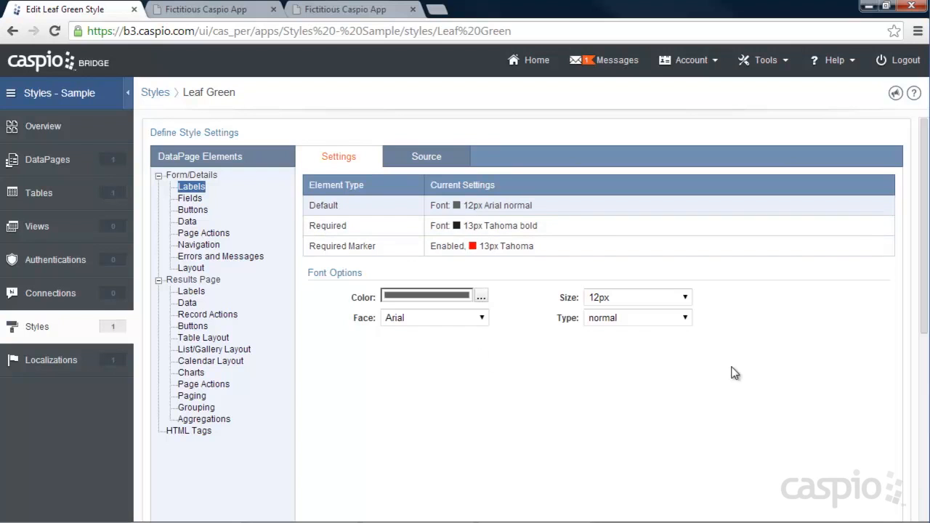
Step: Save the Leaf Green style and reload the website page to check the default labels in the form
{"action": "scroll", "coordinate": [773, 371], "scroll_direction": "down", "scroll_amount": 4}
{"action": "scroll", "coordinate": [781, 371], "scroll_direction": "down", "scroll_amount": 1}
{"action": "left_click", "coordinate": [872, 500]}
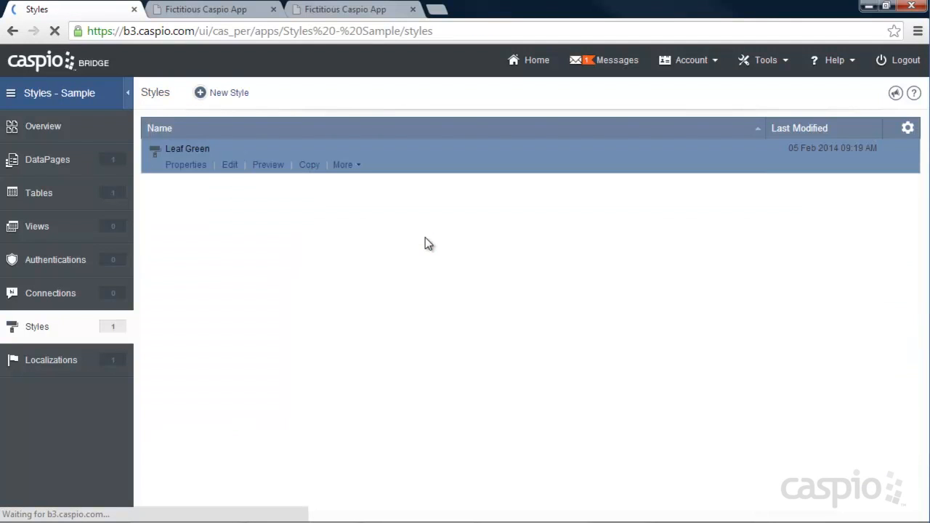
{"action": "left_click", "coordinate": [213, 12]}
{"action": "left_click", "coordinate": [54, 31]}
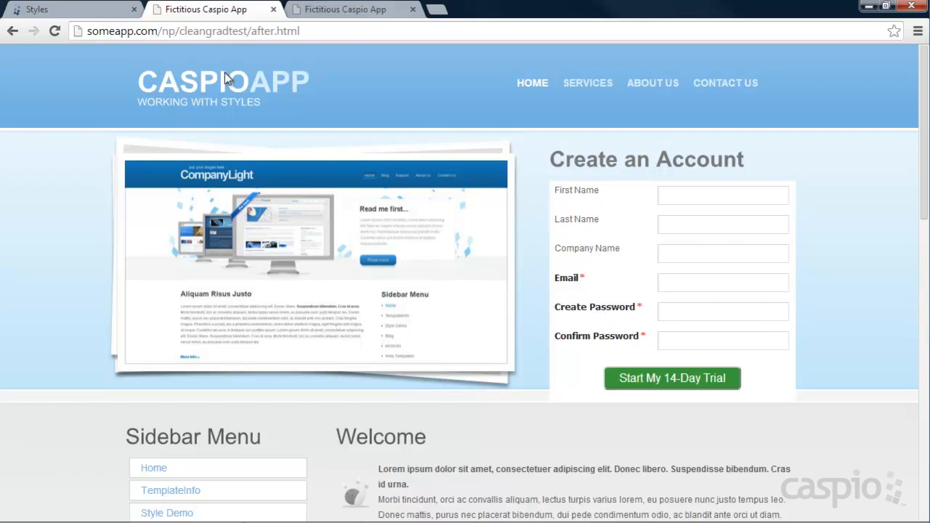
Step: Reopen the Leaf Green style and set the required label font to grey #616161, 12px, normal type, Arial
{"action": "left_click", "coordinate": [118, 11]}
{"action": "left_click", "coordinate": [224, 165]}
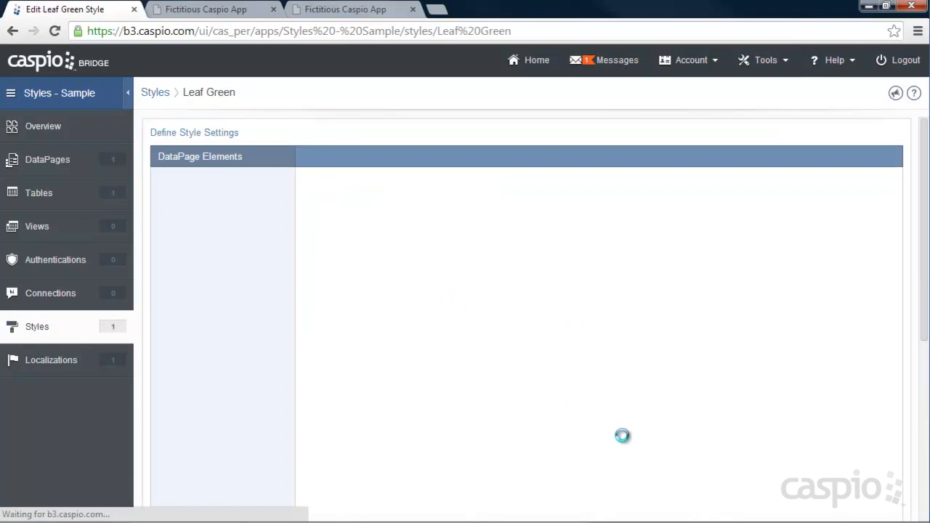
{"action": "left_click", "coordinate": [375, 225]}
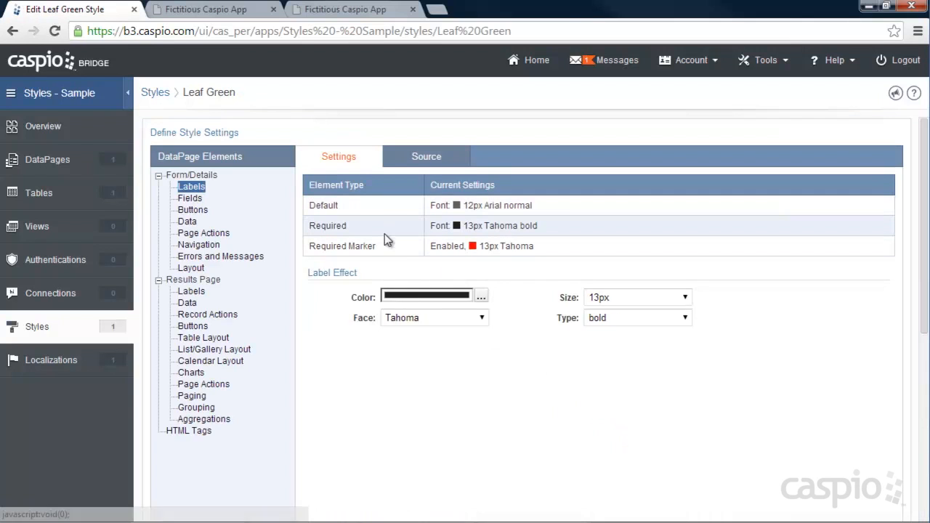
{"action": "left_click", "coordinate": [482, 296]}
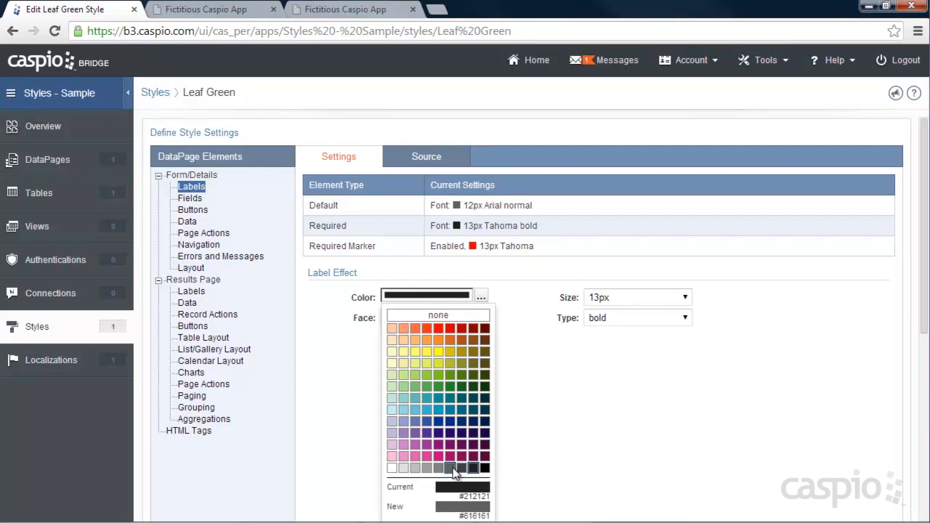
{"action": "left_click", "coordinate": [462, 467]}
{"action": "left_click", "coordinate": [623, 297]}
{"action": "left_click", "coordinate": [609, 371]}
{"action": "left_click", "coordinate": [637, 318]}
{"action": "left_click", "coordinate": [603, 346]}
{"action": "left_click", "coordinate": [459, 322]}
{"action": "left_click", "coordinate": [450, 346]}
{"action": "left_click", "coordinate": [482, 298]}
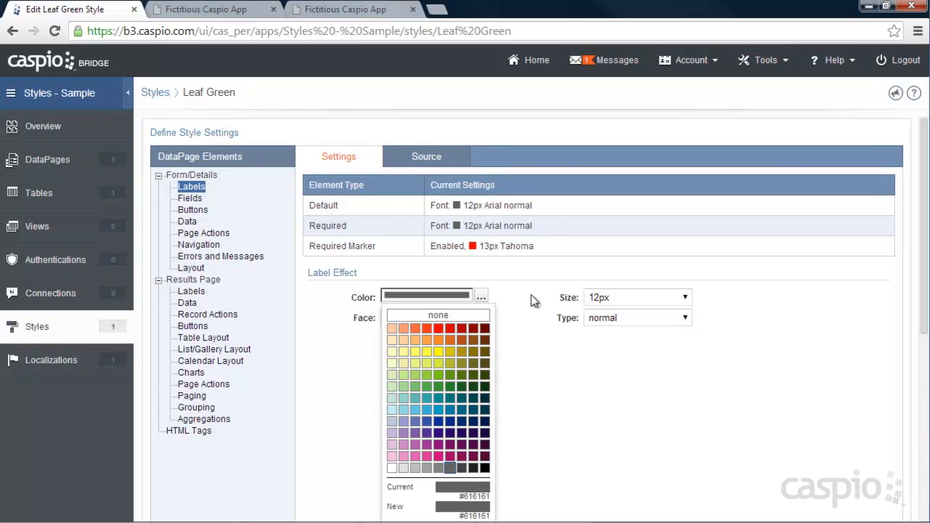
{"action": "scroll", "coordinate": [537, 302], "scroll_direction": "down", "scroll_amount": 1}
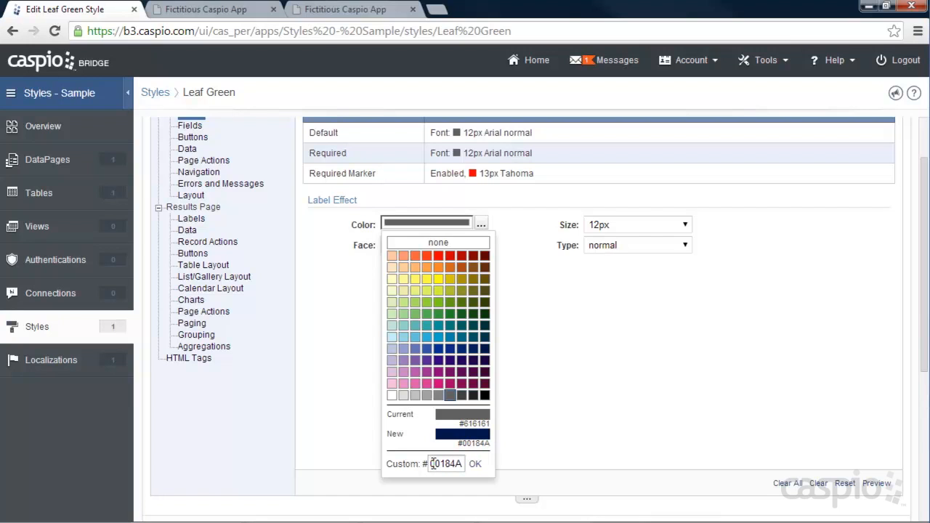
{"action": "left_click", "coordinate": [563, 414]}
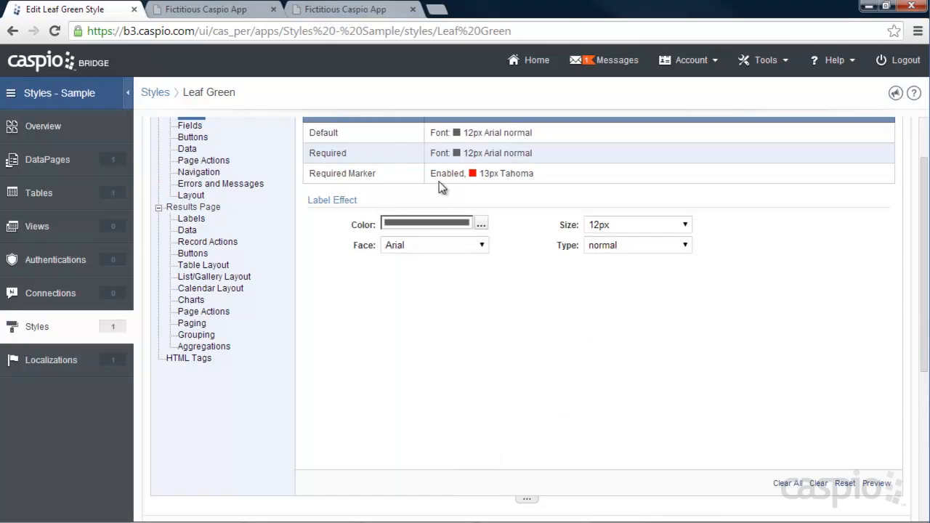
Step: Disable the required marker for the form labels, checking the markers on the website's form first
{"action": "left_click", "coordinate": [372, 172]}
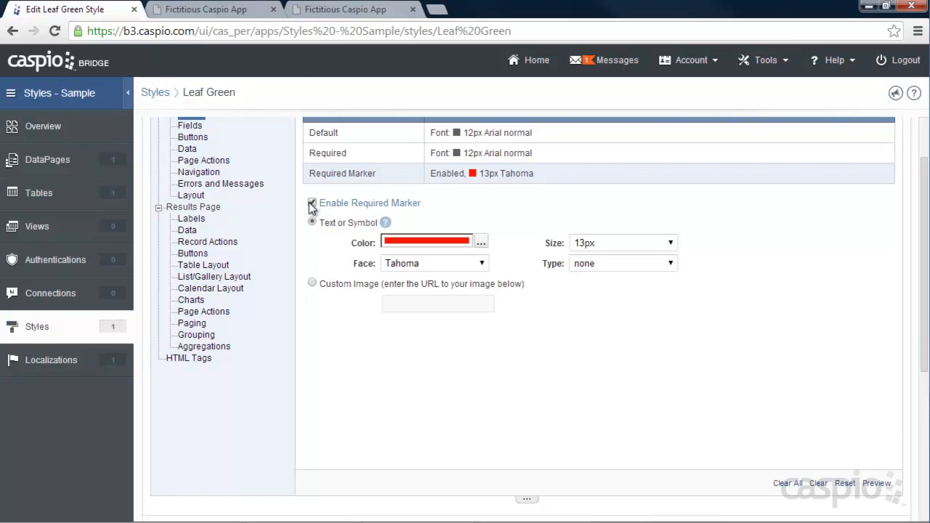
{"action": "left_click", "coordinate": [244, 15]}
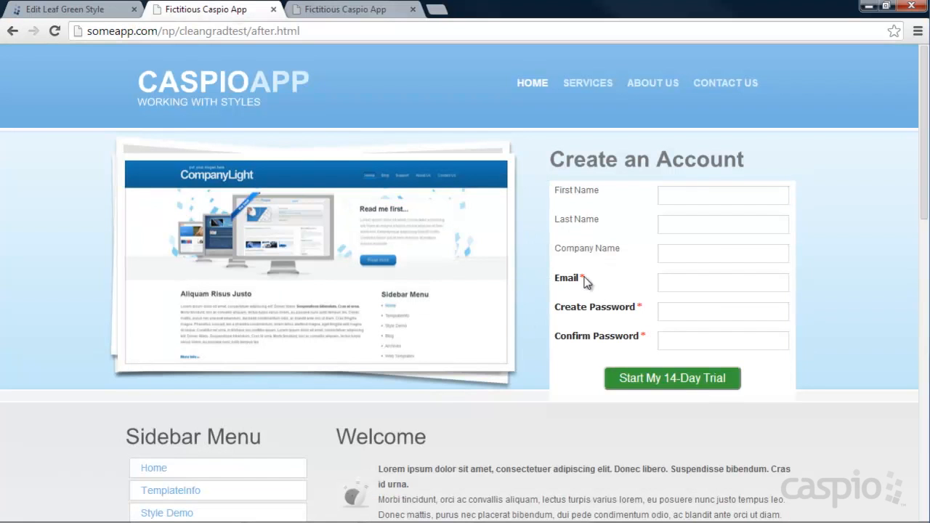
{"action": "left_click", "coordinate": [108, 15]}
{"action": "left_click", "coordinate": [320, 205]}
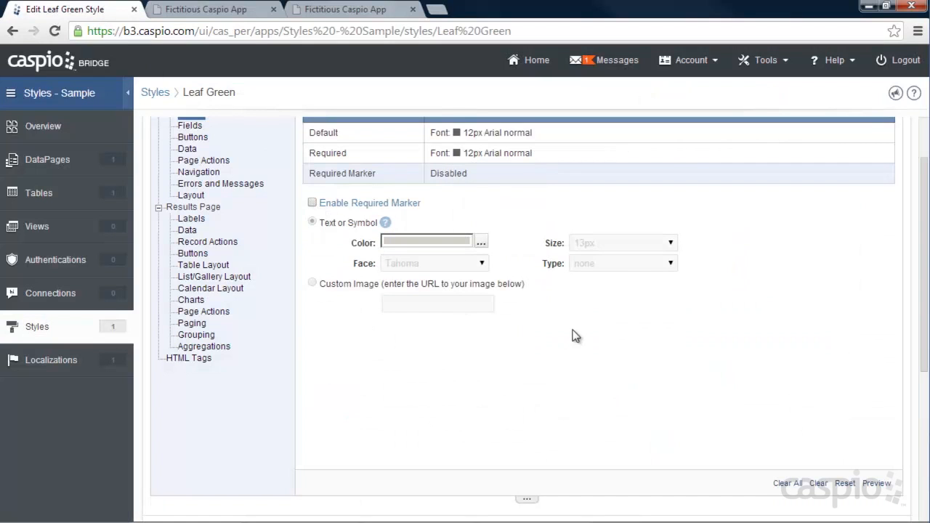
Step: Save the style changes and reload the website page to check the required labels in the registration form
{"action": "scroll", "coordinate": [593, 332], "scroll_direction": "down", "scroll_amount": 4}
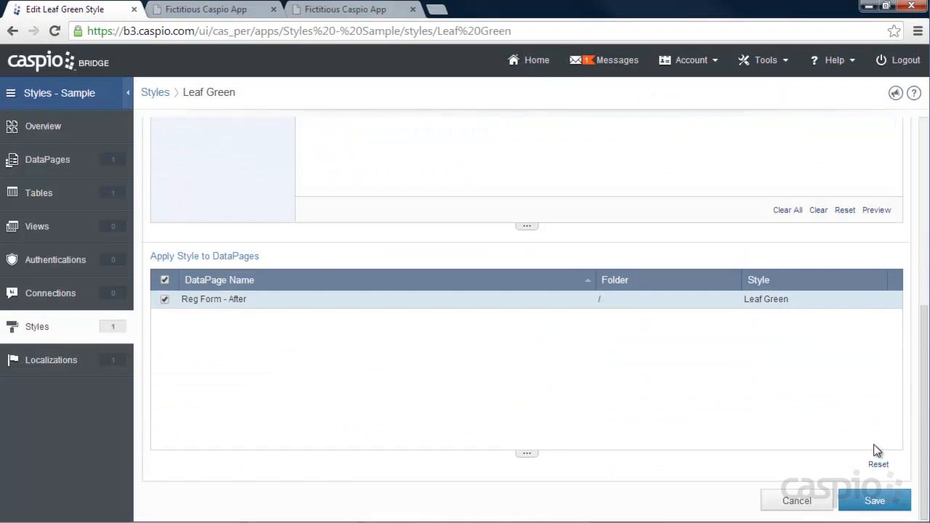
{"action": "left_click", "coordinate": [876, 497]}
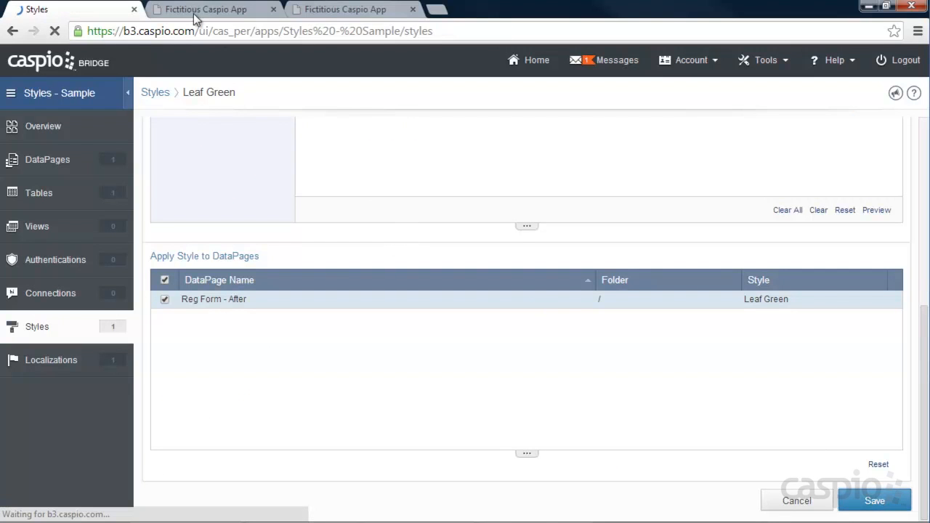
{"action": "left_click", "coordinate": [193, 10]}
{"action": "left_click", "coordinate": [54, 30]}
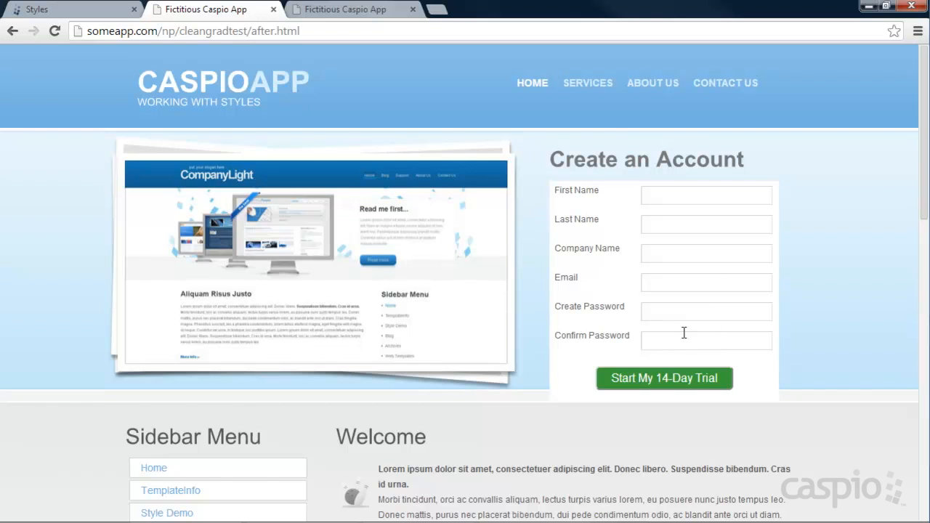
Step: Reopen the Leaf Green style, enable the required marker and set its font to 12px Arial
{"action": "left_click", "coordinate": [60, 8]}
{"action": "left_click", "coordinate": [233, 166]}
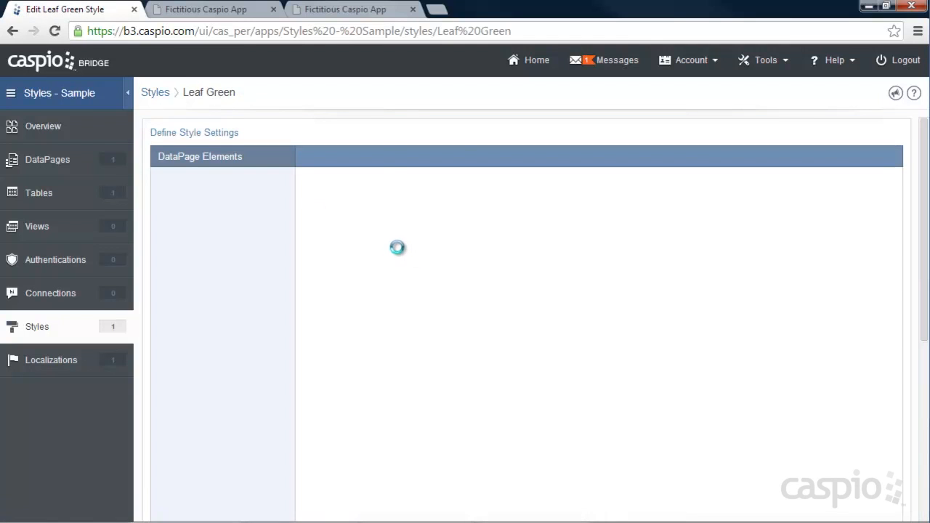
{"action": "left_click", "coordinate": [352, 246]}
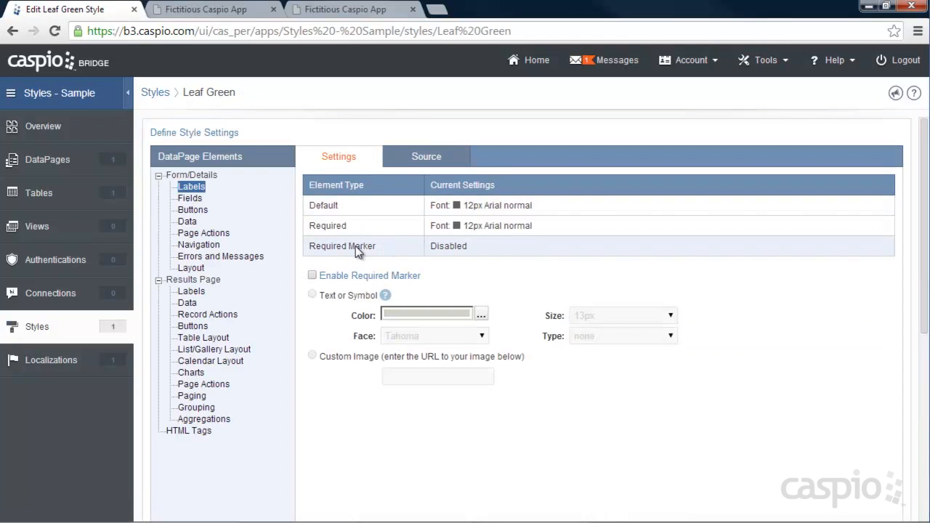
{"action": "left_click", "coordinate": [312, 275]}
{"action": "left_click", "coordinate": [623, 315]}
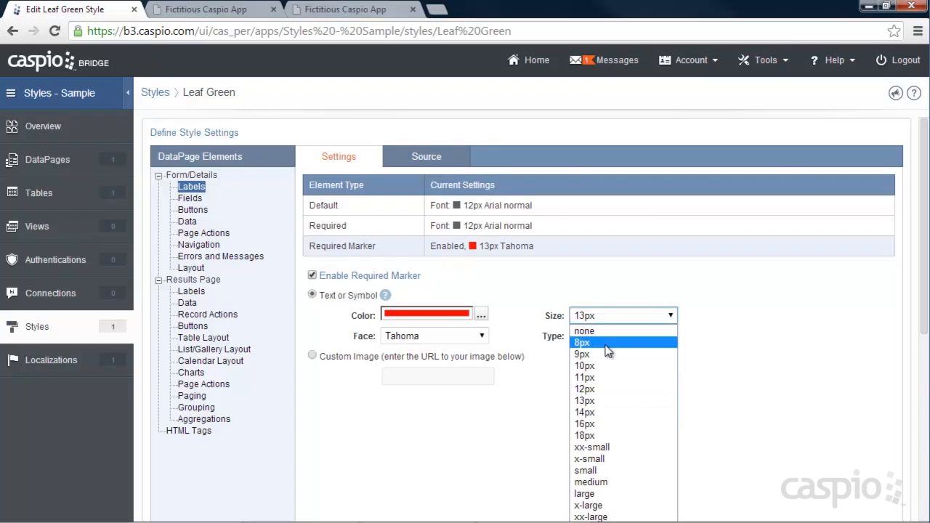
{"action": "left_click", "coordinate": [600, 393]}
{"action": "left_click", "coordinate": [483, 335]}
{"action": "left_click", "coordinate": [396, 362]}
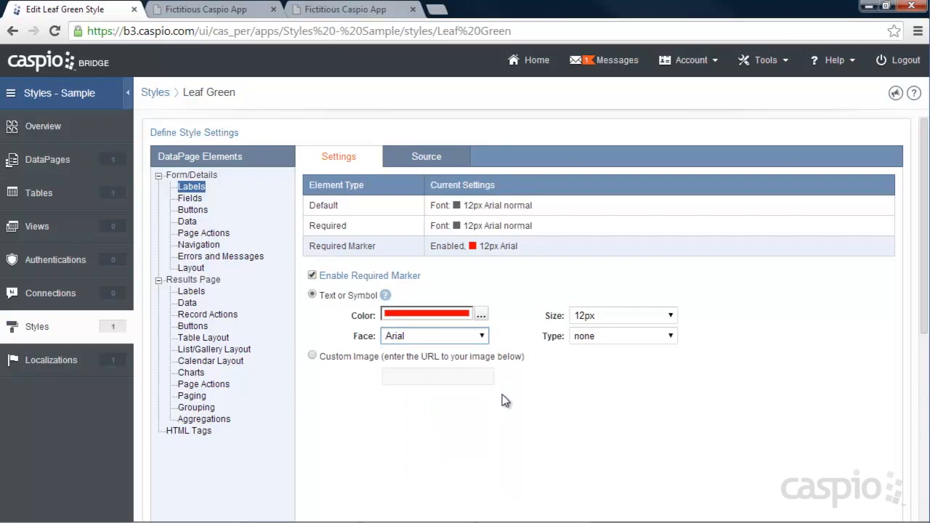
Step: Set the form text fields' background color to #F8F8F8 and padding to 7px, checking the fields on the website's form first
{"action": "left_click", "coordinate": [192, 201]}
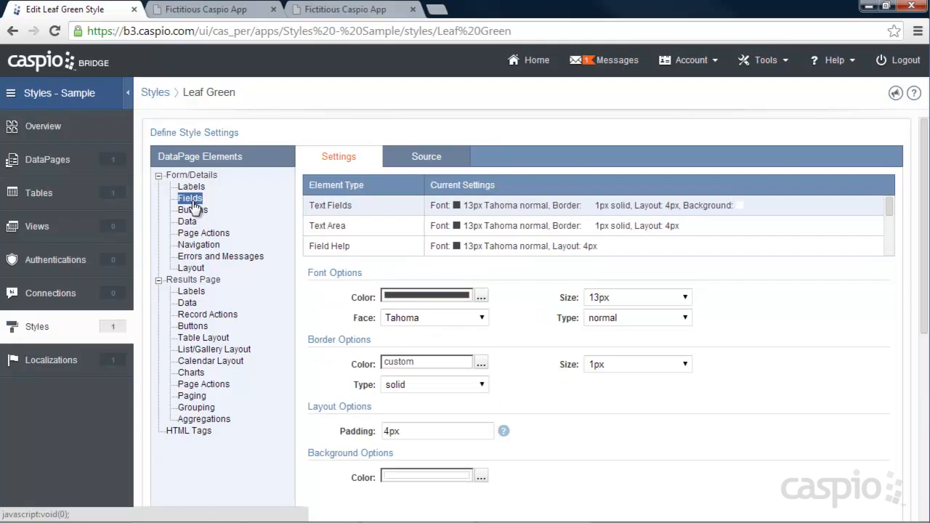
{"action": "left_click", "coordinate": [196, 10]}
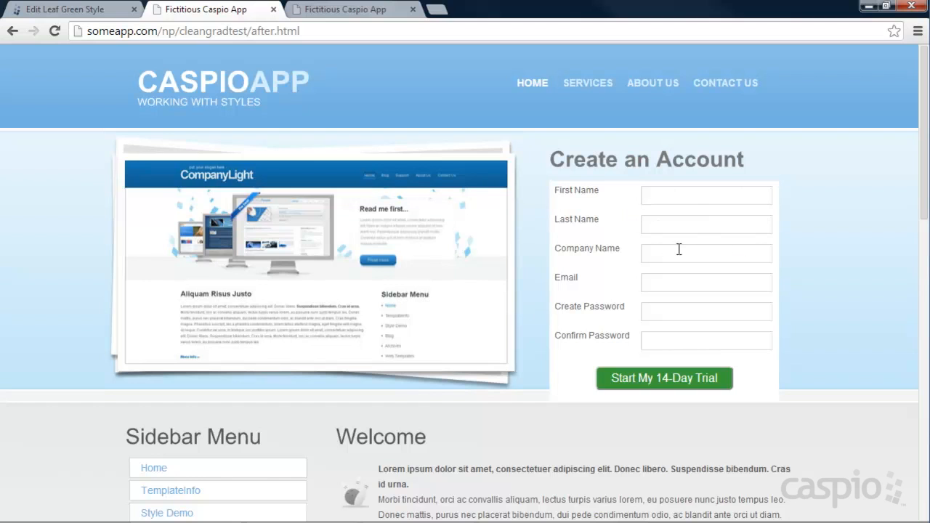
{"action": "left_click", "coordinate": [64, 8]}
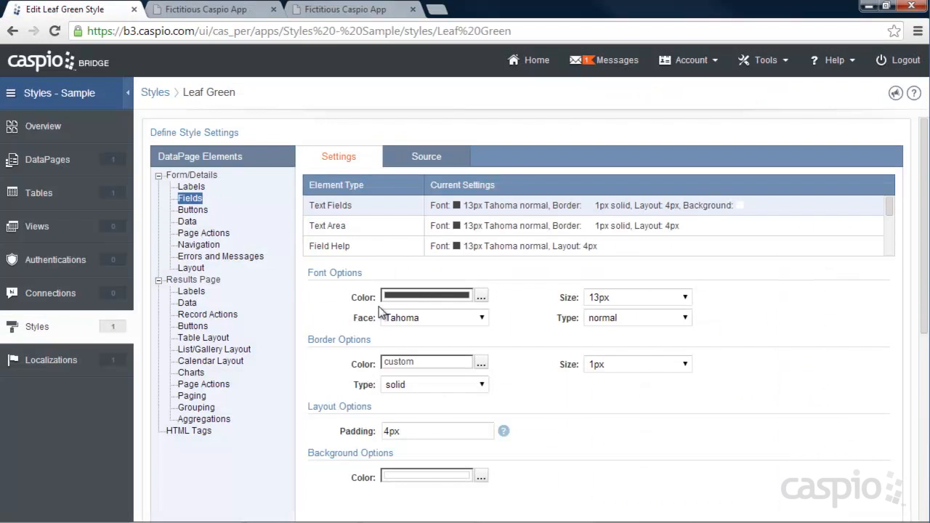
{"action": "left_click", "coordinate": [481, 476]}
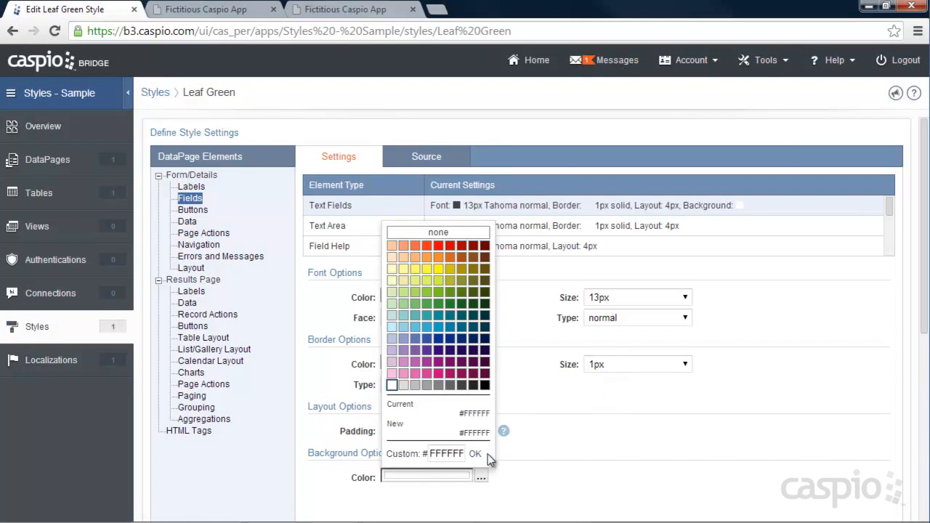
{"action": "left_click_drag", "start_coordinate": [464, 453], "coordinate": [429, 453]}
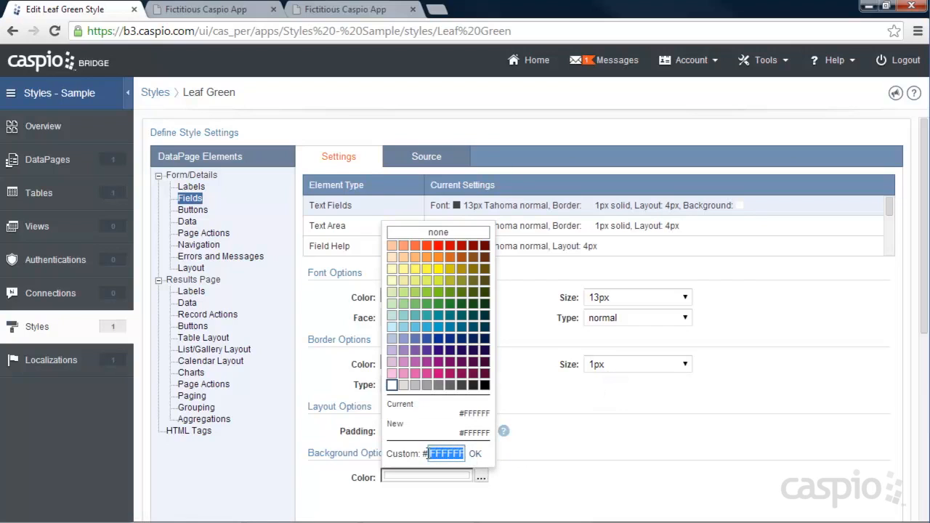
{"action": "type", "text": "f8f8f8"}
{"action": "left_click", "coordinate": [475, 453]}
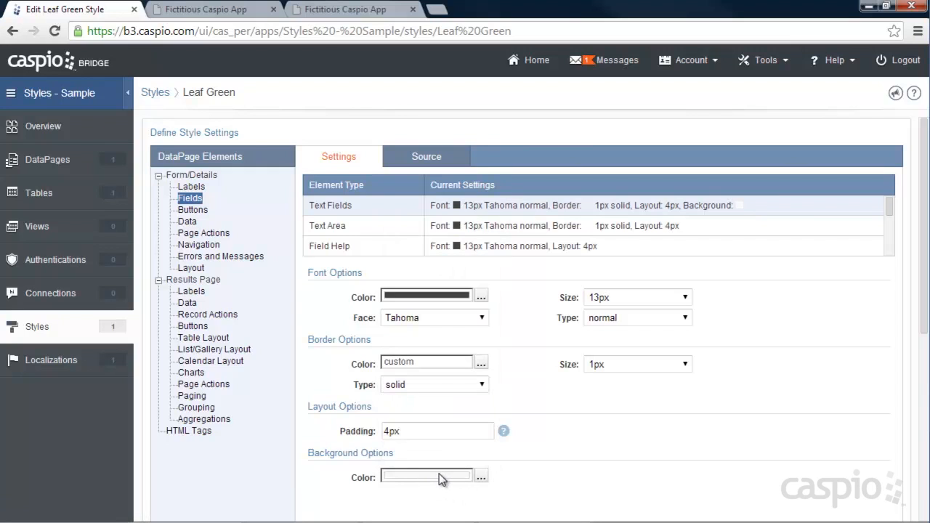
{"action": "left_click", "coordinate": [390, 432]}
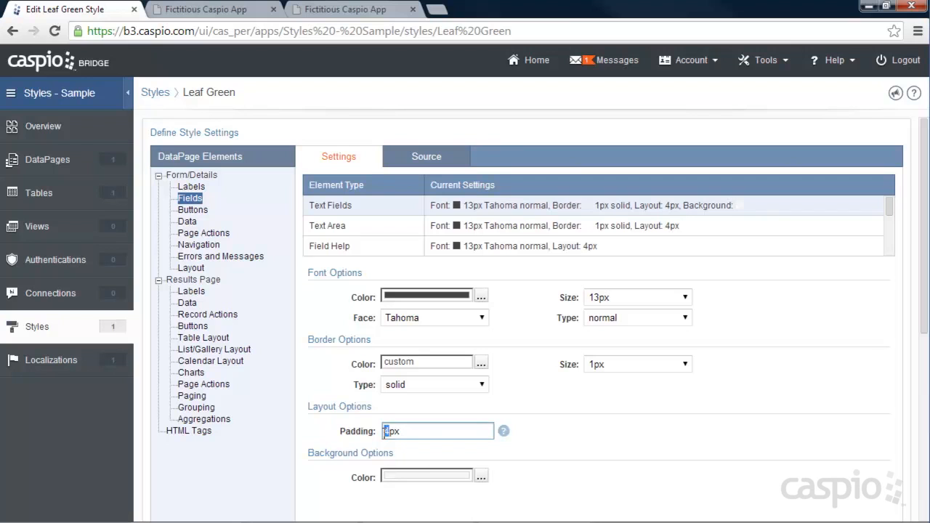
{"action": "left_click", "coordinate": [667, 443]}
Step: Save the style changes and reload the website page to check the background and padding of the registration form's fields
{"action": "scroll", "coordinate": [674, 440], "scroll_direction": "down", "scroll_amount": 1}
{"action": "scroll", "coordinate": [802, 407], "scroll_direction": "down", "scroll_amount": 1}
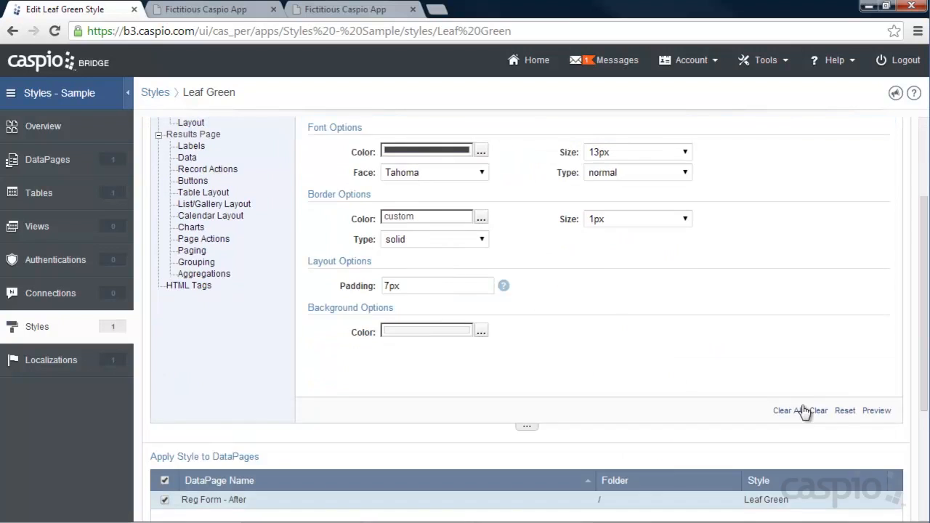
{"action": "scroll", "coordinate": [804, 412], "scroll_direction": "down", "scroll_amount": 3}
{"action": "left_click", "coordinate": [872, 501]}
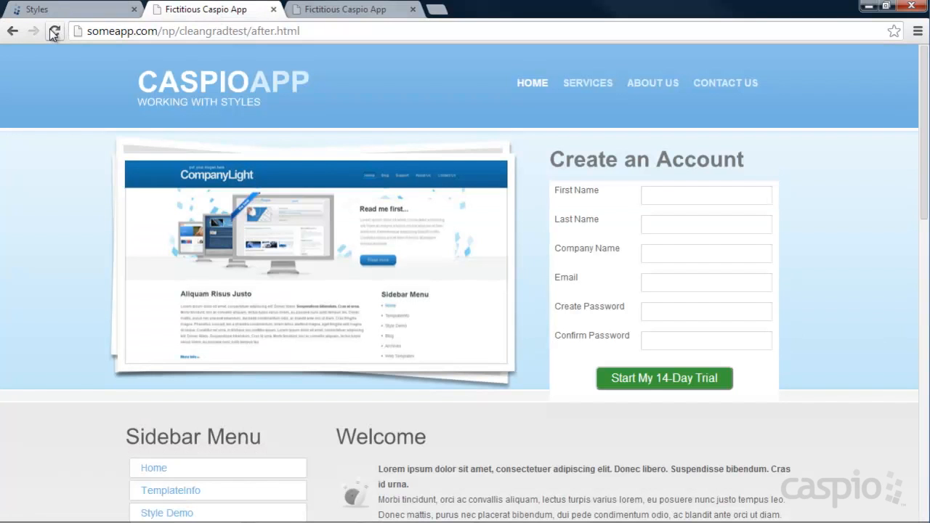
{"action": "left_click", "coordinate": [56, 31]}
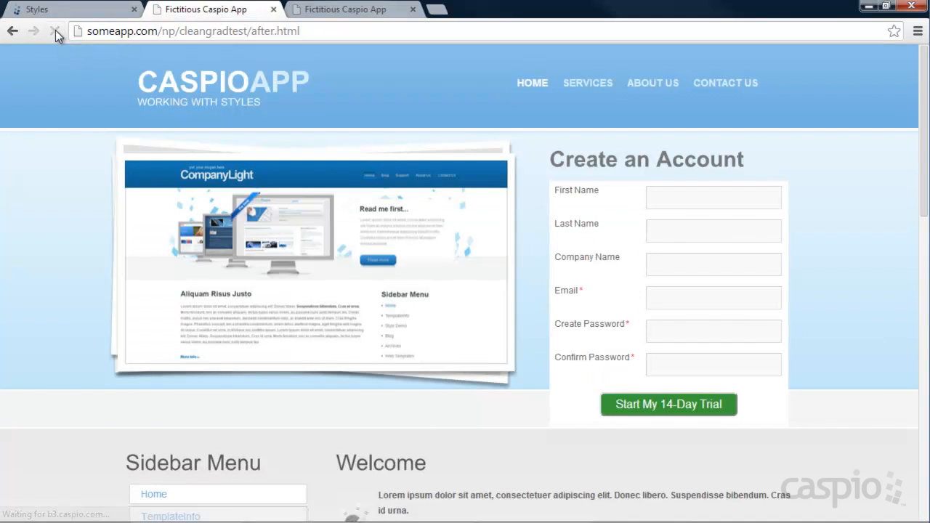
{"action": "left_click", "coordinate": [657, 200]}
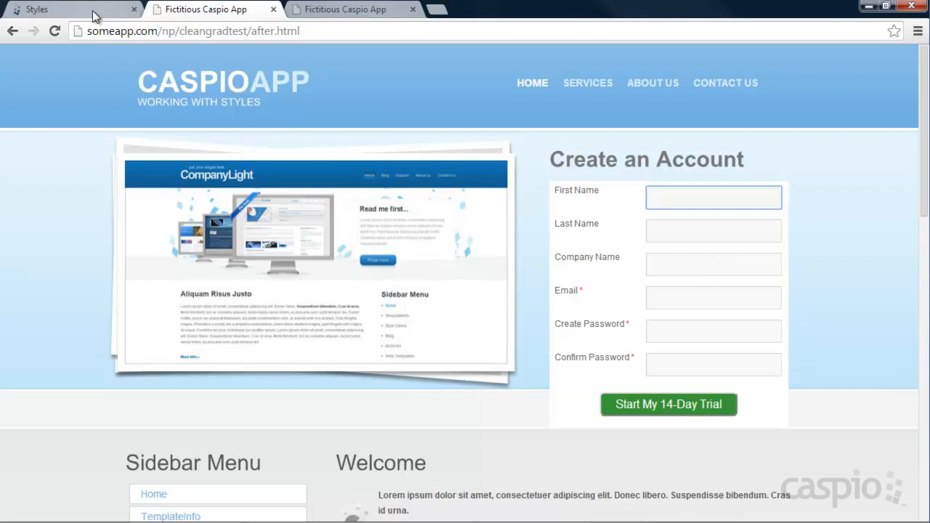
Step: Reopen the Leaf Green style and set the form text fields' padding to 4px and background color to white #FFFFFF
{"action": "left_click", "coordinate": [37, 10]}
{"action": "left_click", "coordinate": [230, 165]}
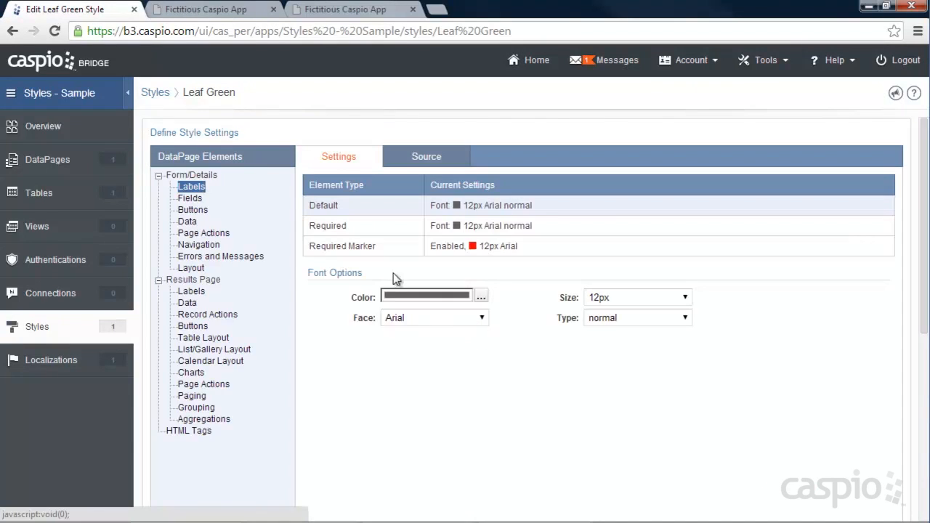
{"action": "left_click", "coordinate": [189, 202]}
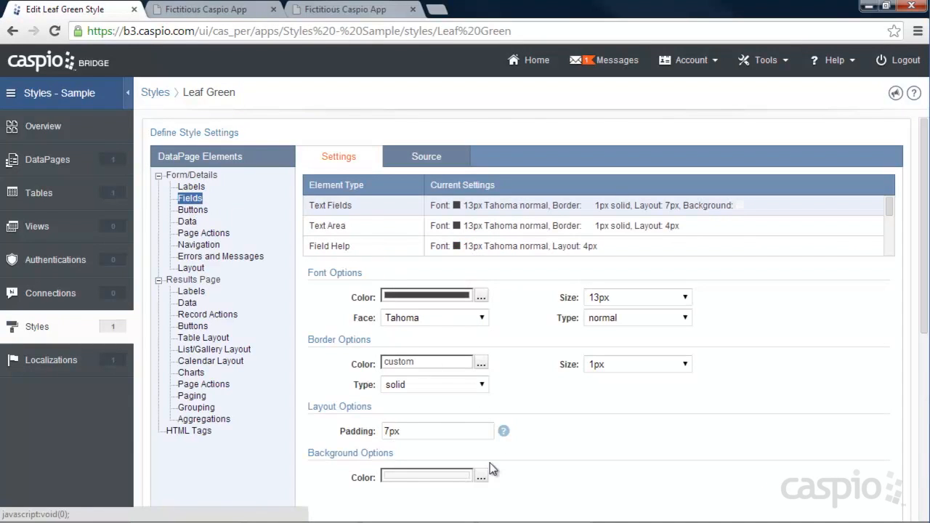
{"action": "left_click", "coordinate": [390, 430]}
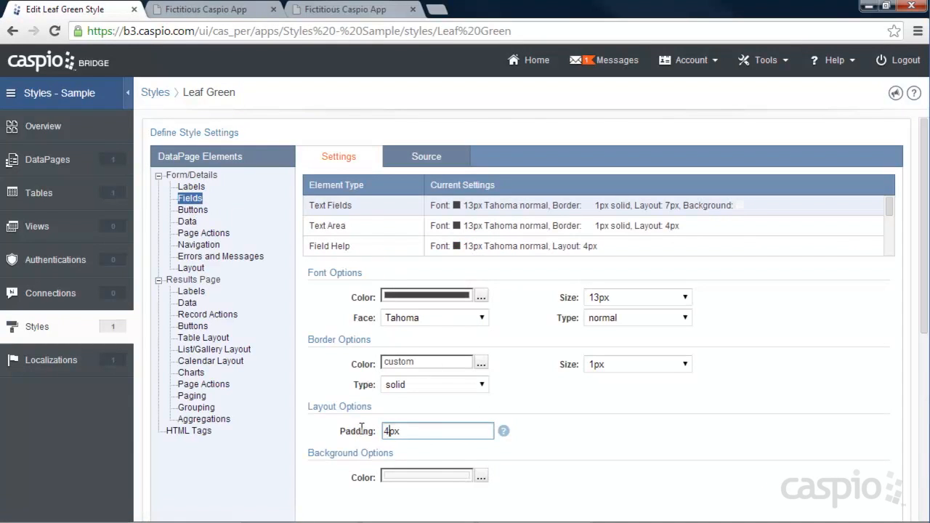
{"action": "left_click", "coordinate": [481, 476]}
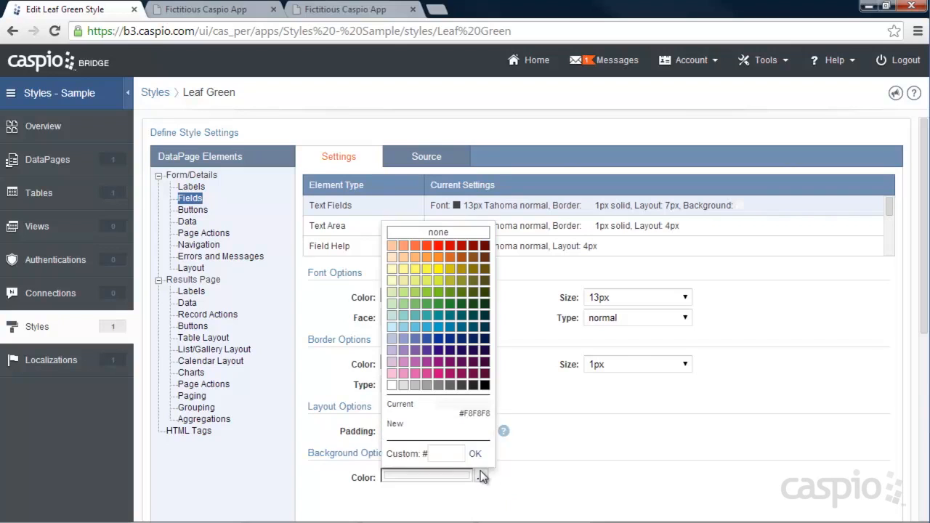
{"action": "left_click", "coordinate": [392, 384]}
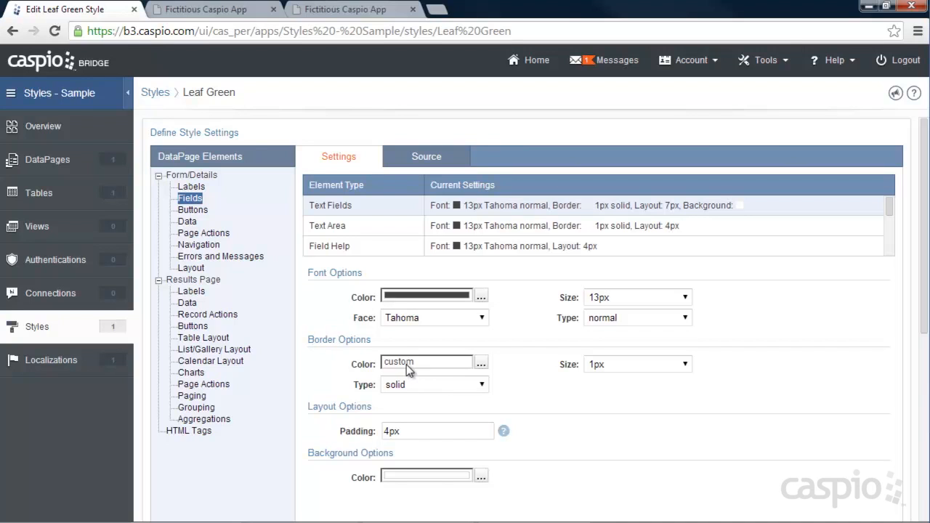
Step: Set the form text fields' border to blue #6373B5 with a 2px size
{"action": "left_click", "coordinate": [481, 365]}
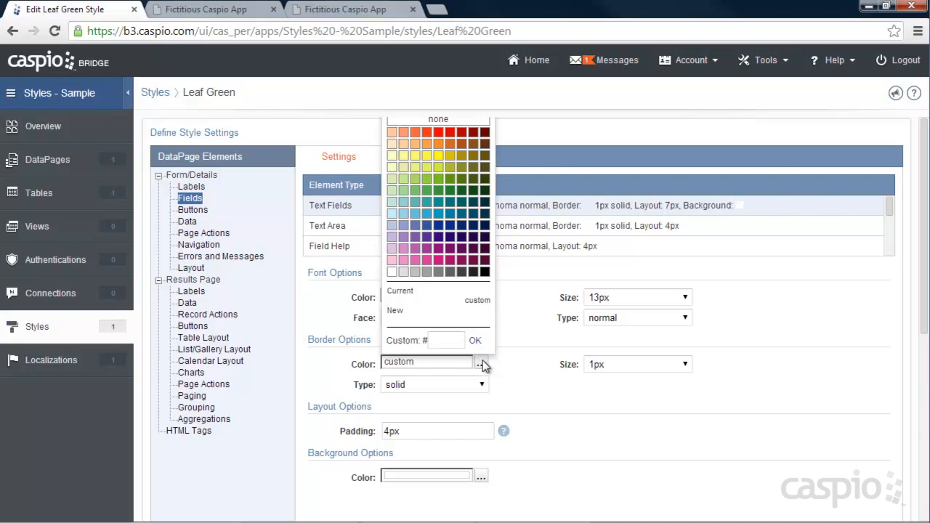
{"action": "left_click", "coordinate": [417, 230]}
{"action": "left_click", "coordinate": [639, 364]}
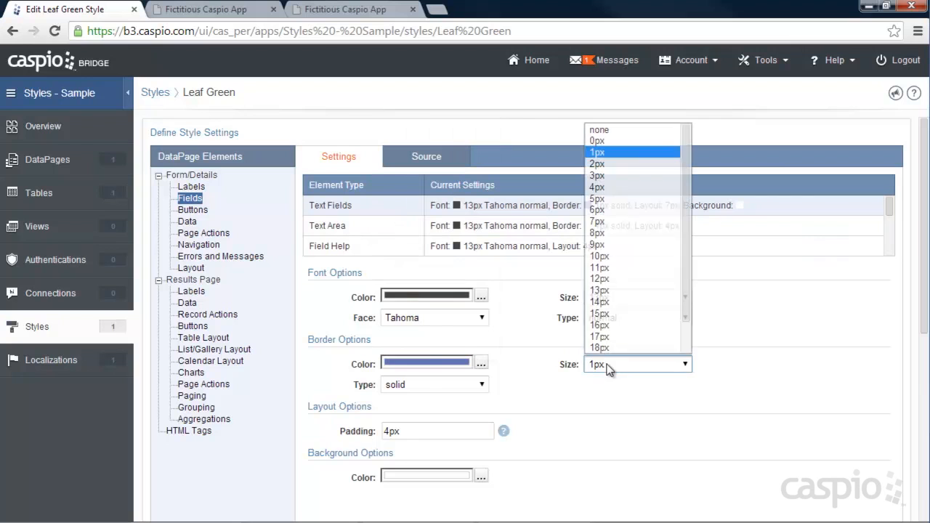
{"action": "left_click", "coordinate": [602, 165]}
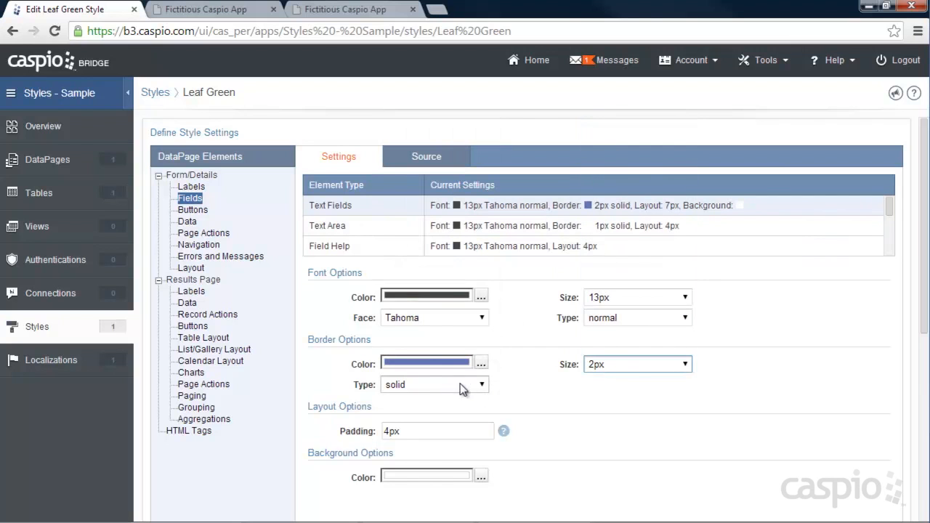
Step: Save the style and reload the website page to check the field borders in the registration form
{"action": "scroll", "coordinate": [727, 421], "scroll_direction": "down", "scroll_amount": 5}
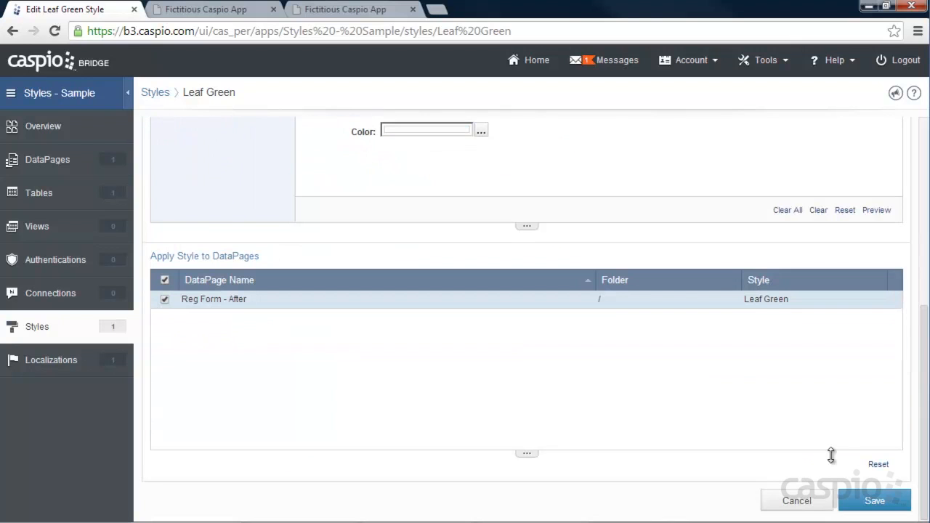
{"action": "left_click", "coordinate": [874, 499]}
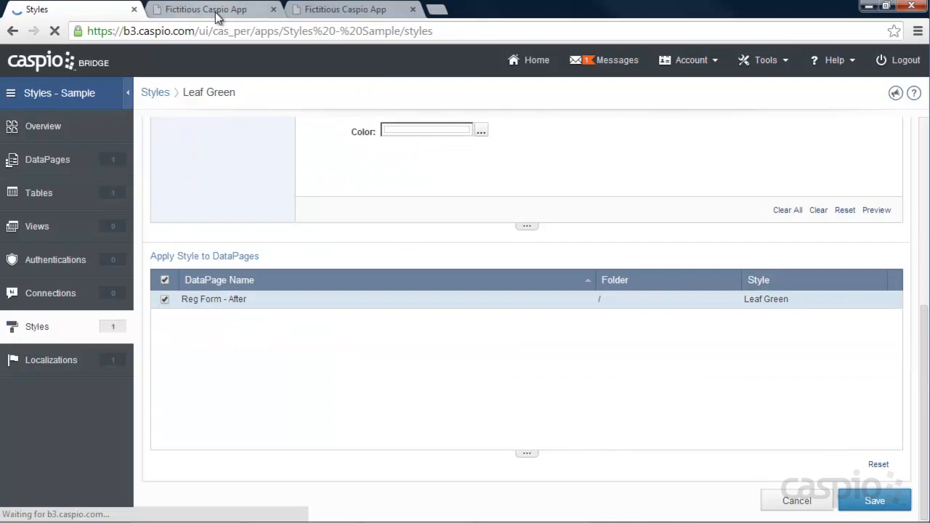
{"action": "left_click", "coordinate": [218, 10]}
{"action": "left_click", "coordinate": [54, 31]}
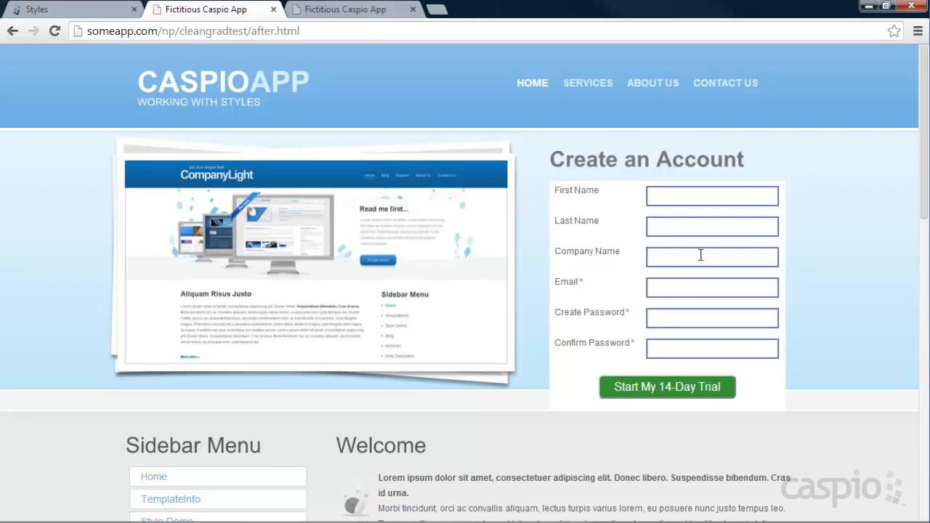
Step: Reopen the Leaf Green style and set the form text fields' border to light grey #E0E0E0, 1px, solid
{"action": "left_click", "coordinate": [62, 14]}
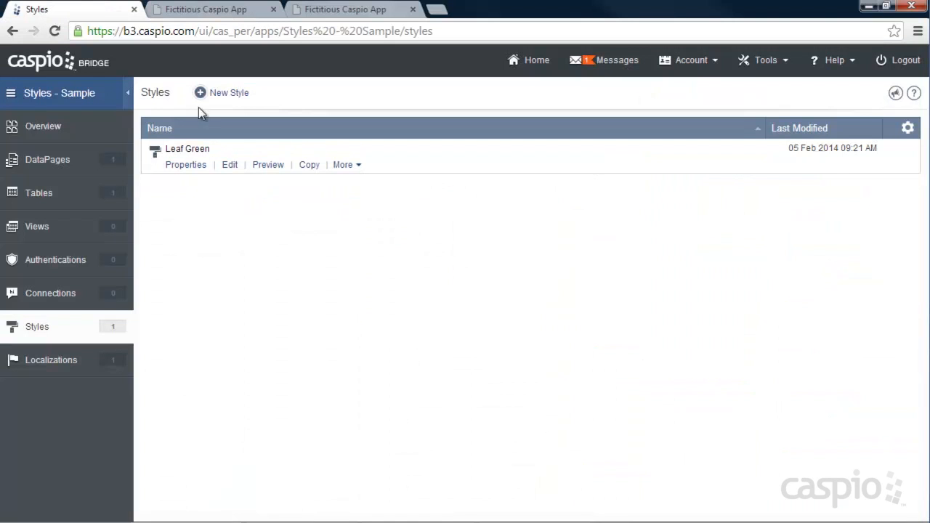
{"action": "left_click", "coordinate": [229, 165]}
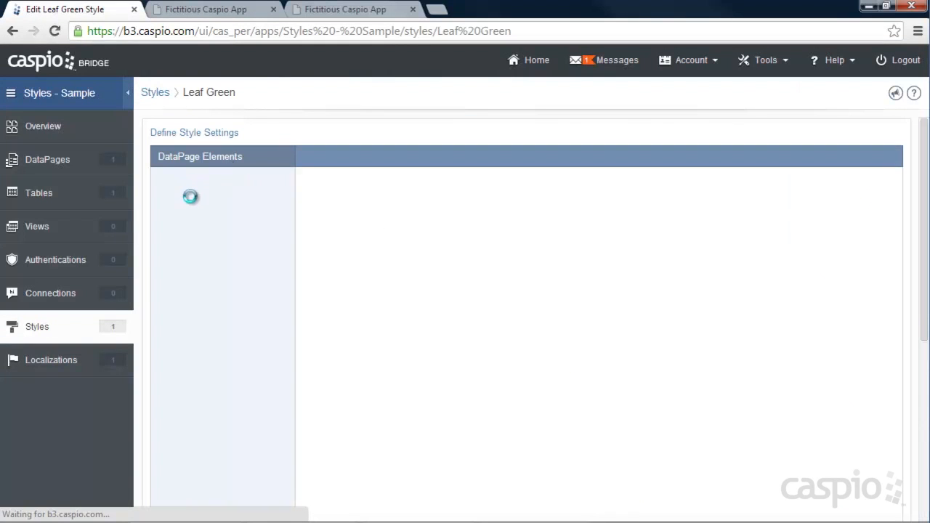
{"action": "left_click", "coordinate": [190, 198]}
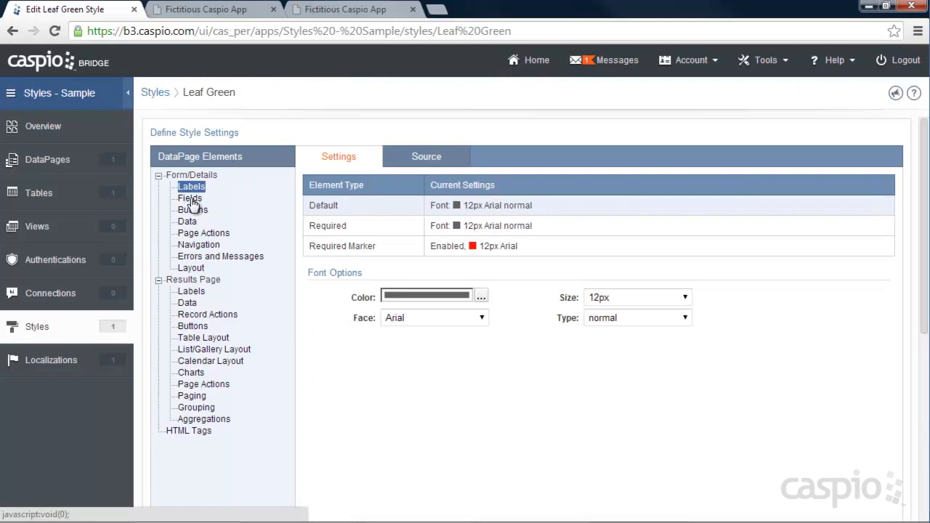
{"action": "left_click", "coordinate": [481, 363]}
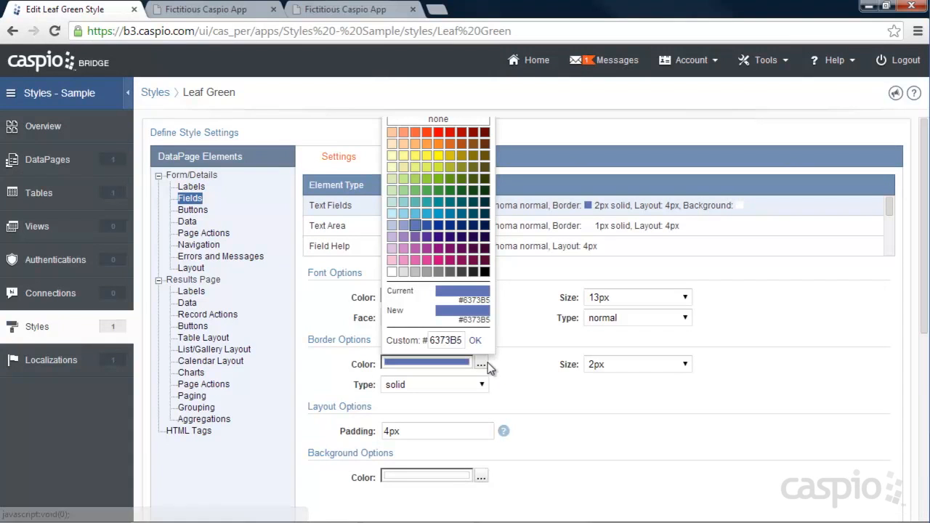
{"action": "left_click", "coordinate": [390, 271]}
{"action": "left_click", "coordinate": [586, 364]}
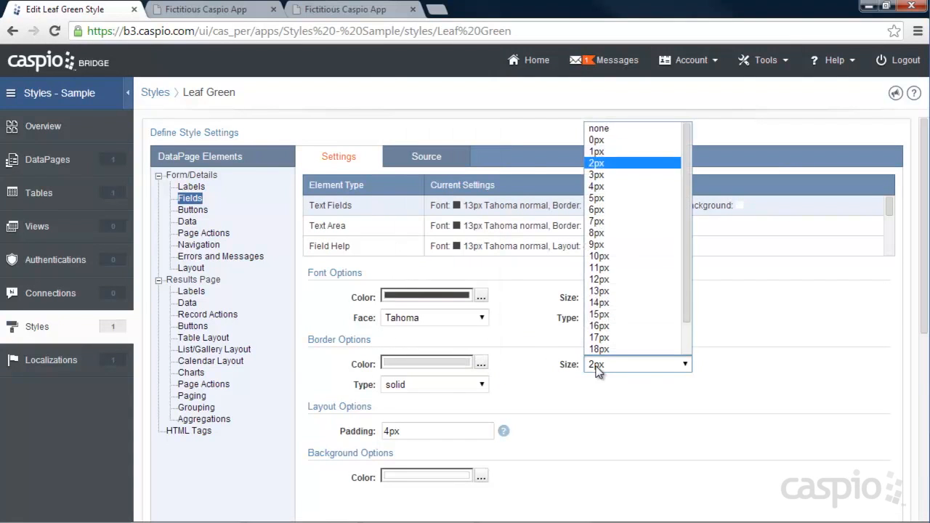
{"action": "left_click", "coordinate": [593, 152]}
{"action": "left_click", "coordinate": [440, 387]}
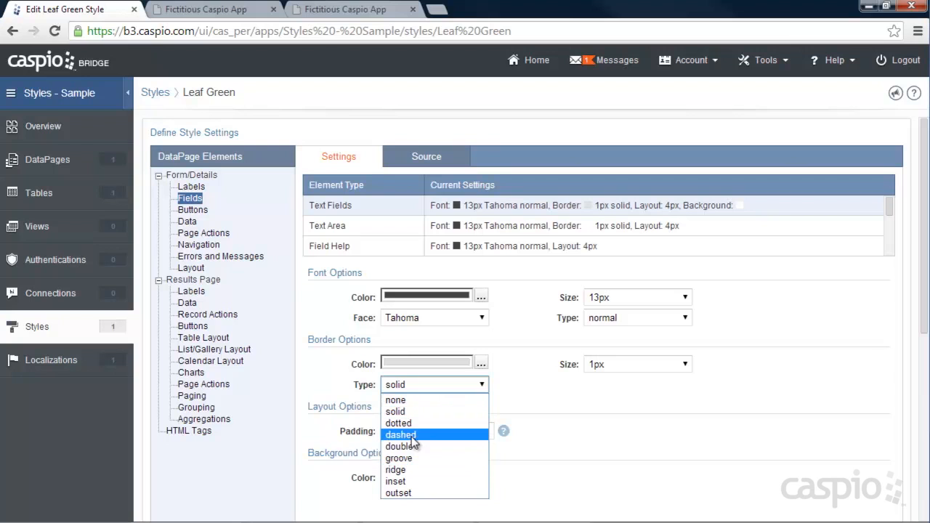
{"action": "left_click", "coordinate": [407, 412]}
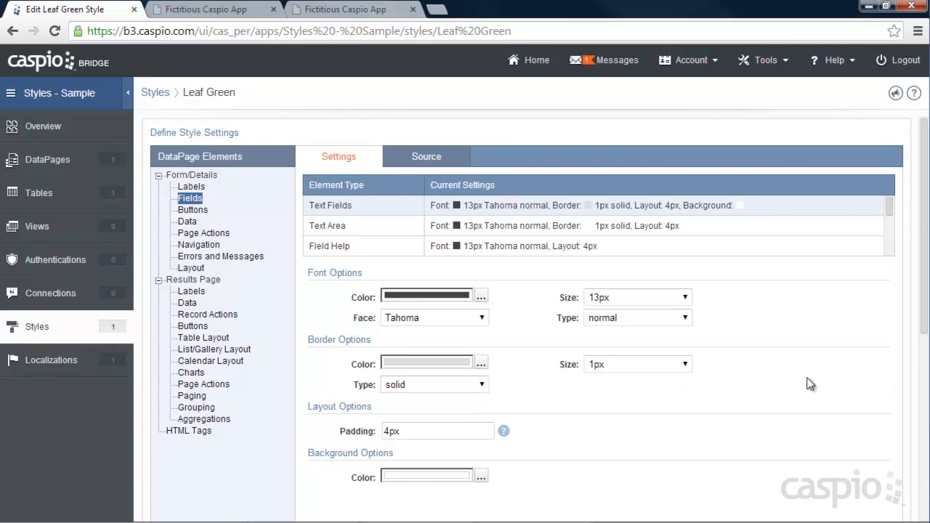
Step: Save the updated field border settings and reload the website page to view the form
{"action": "scroll", "coordinate": [836, 407], "scroll_direction": "down", "scroll_amount": 5}
{"action": "left_click", "coordinate": [866, 496]}
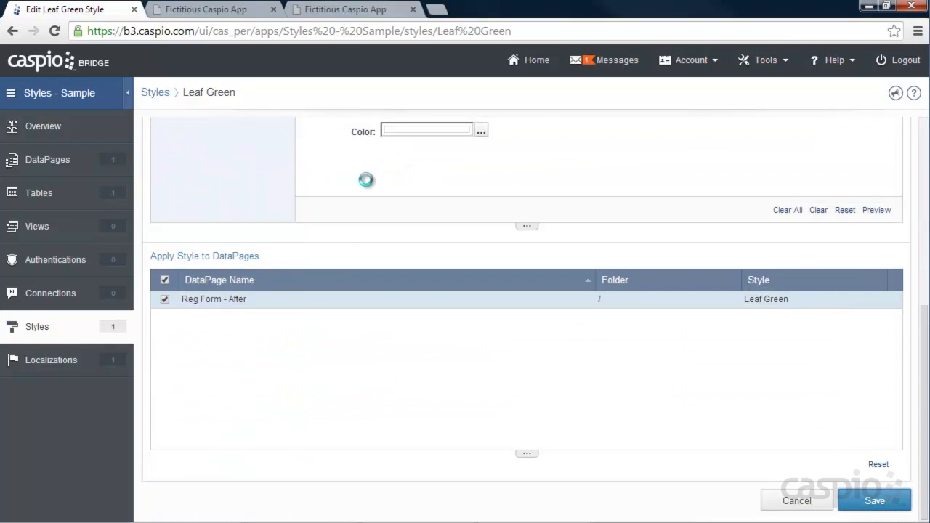
{"action": "left_click", "coordinate": [217, 10]}
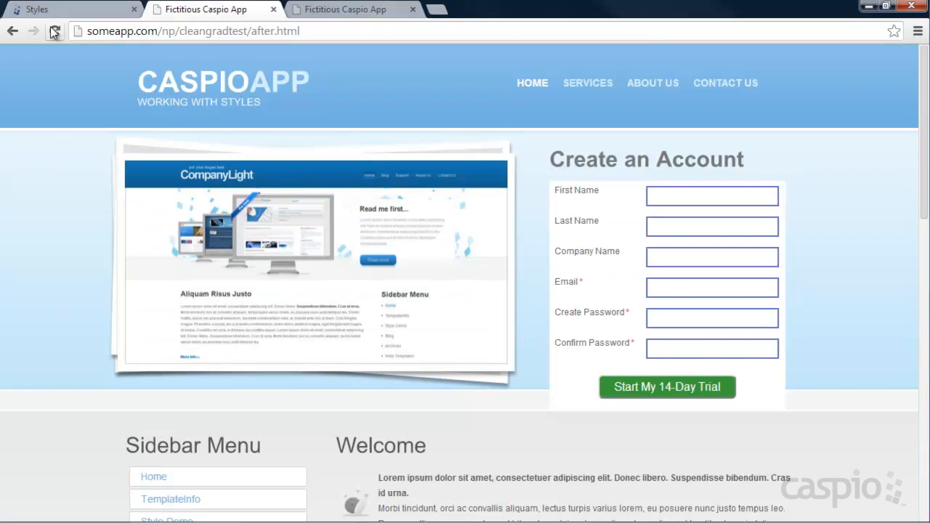
{"action": "left_click", "coordinate": [55, 31]}
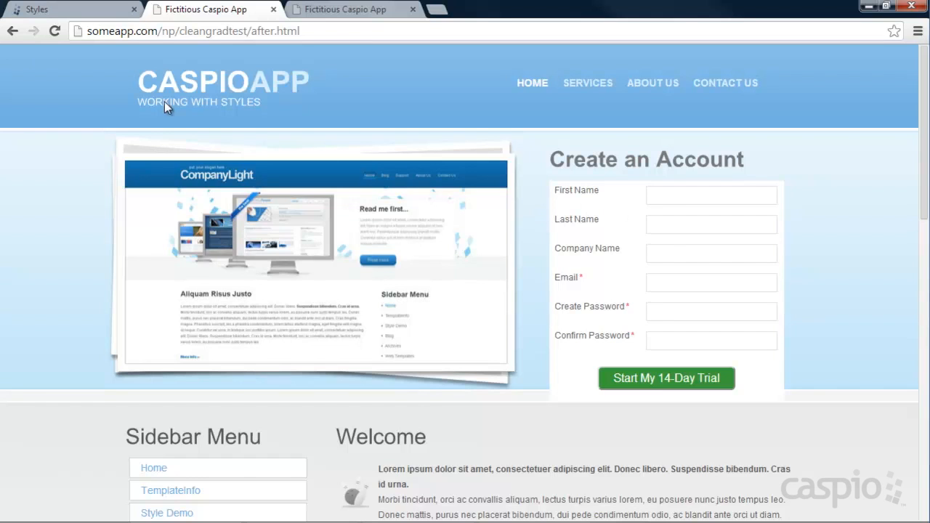
Step: Reopen the Leaf Green style and set the form layout's outer container border to blue #949CCE, 4px, dotted
{"action": "left_click", "coordinate": [64, 14]}
{"action": "left_click", "coordinate": [231, 166]}
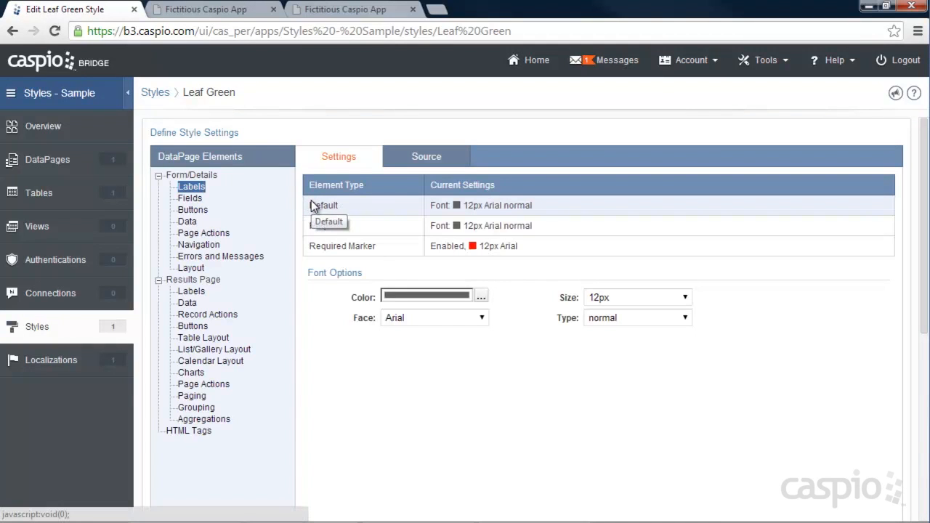
{"action": "left_click", "coordinate": [193, 270]}
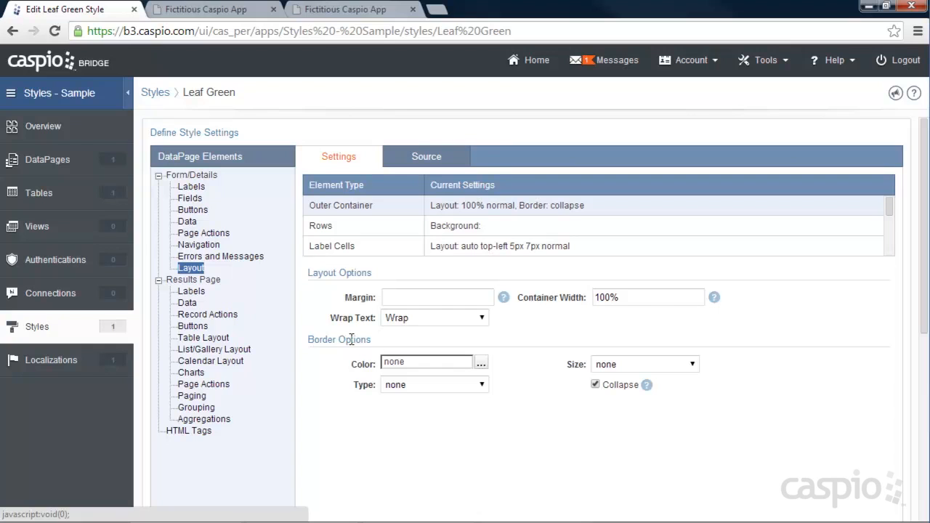
{"action": "left_click", "coordinate": [481, 363]}
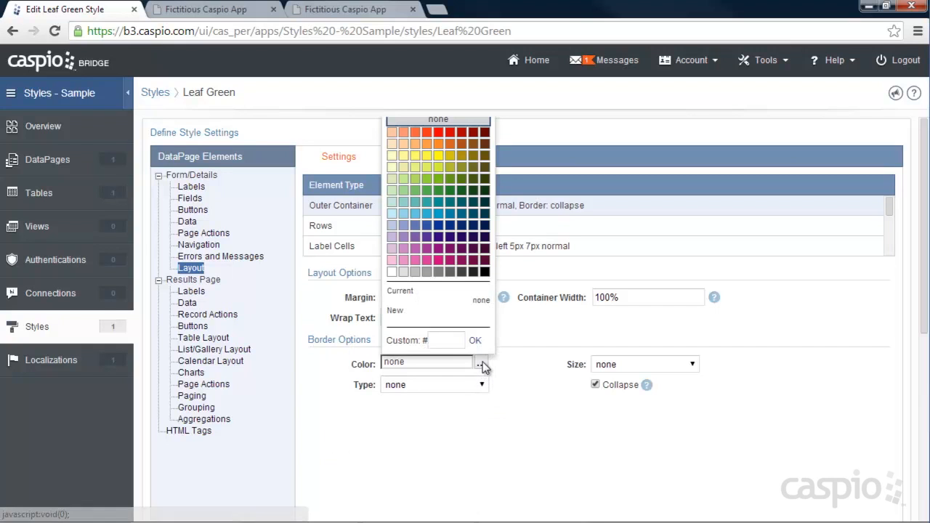
{"action": "left_click", "coordinate": [402, 224]}
{"action": "left_click", "coordinate": [634, 364]}
{"action": "left_click", "coordinate": [614, 189]}
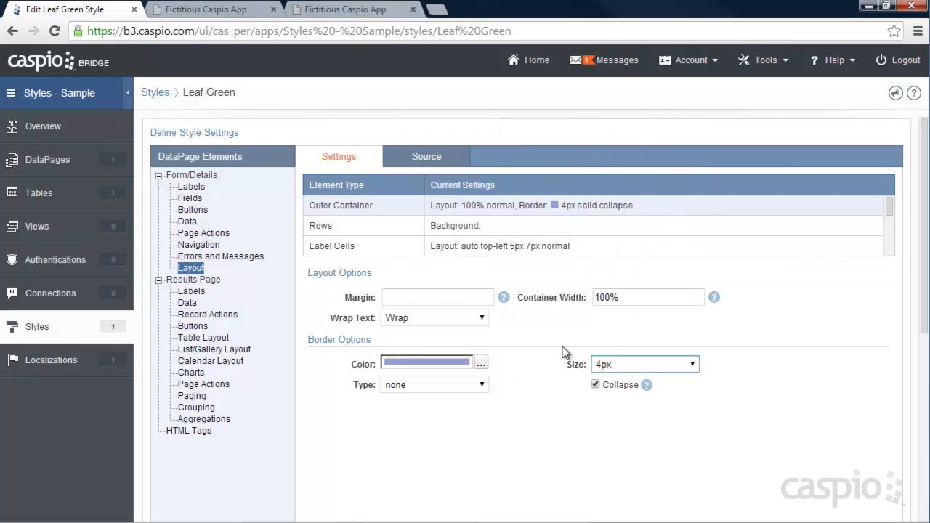
{"action": "left_click", "coordinate": [463, 385]}
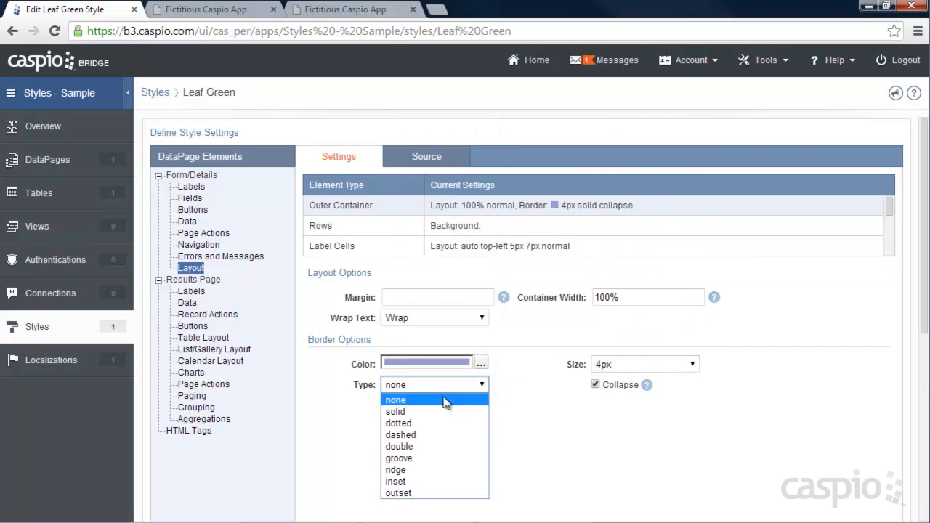
{"action": "left_click", "coordinate": [418, 424]}
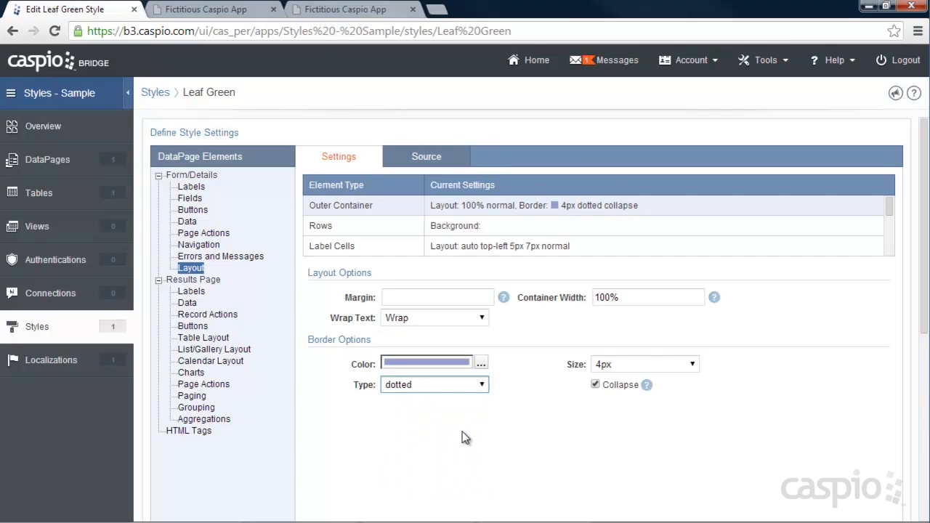
Step: Save the style and reload the website page to check the border around the registration form
{"action": "scroll", "coordinate": [833, 444], "scroll_direction": "down", "scroll_amount": 5}
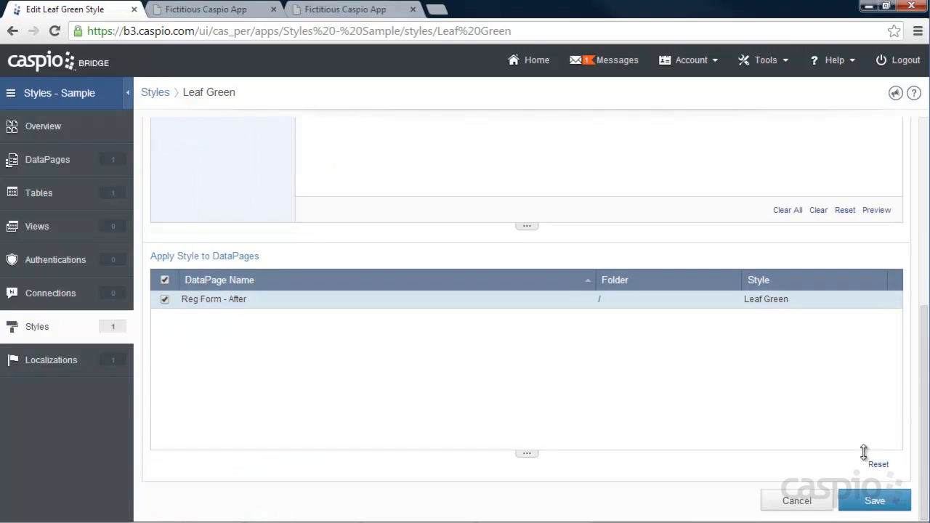
{"action": "left_click", "coordinate": [874, 500]}
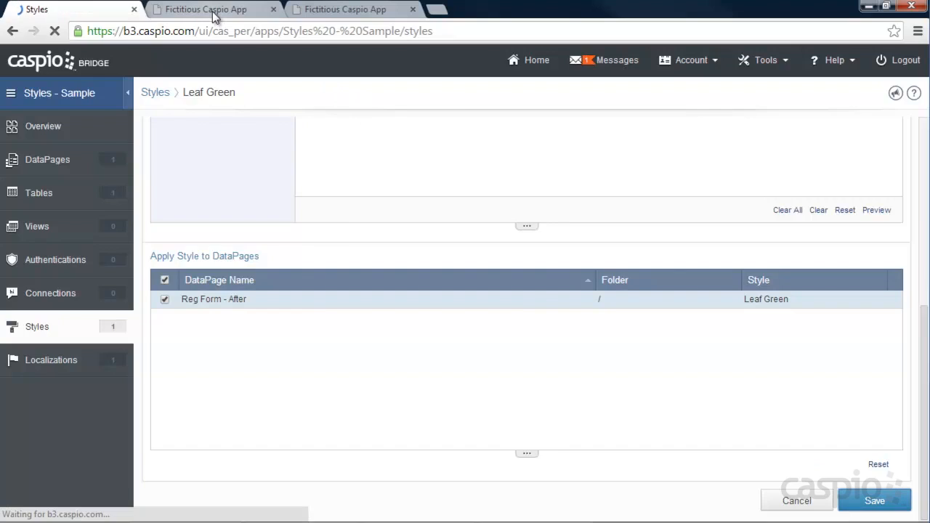
{"action": "left_click", "coordinate": [215, 11]}
{"action": "left_click", "coordinate": [54, 31]}
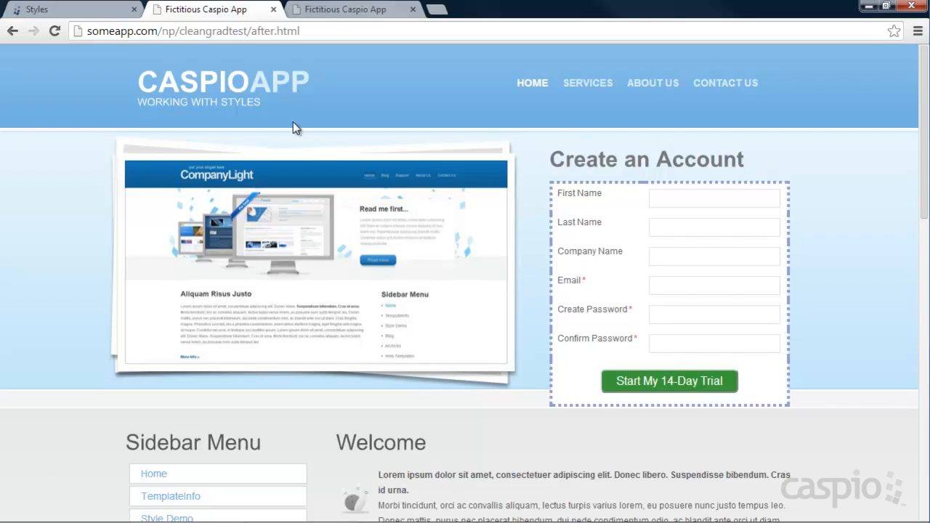
Step: Reopen the Leaf Green style and set the form layout's outer container border color, type and size to none
{"action": "left_click", "coordinate": [56, 10]}
{"action": "left_click", "coordinate": [231, 165]}
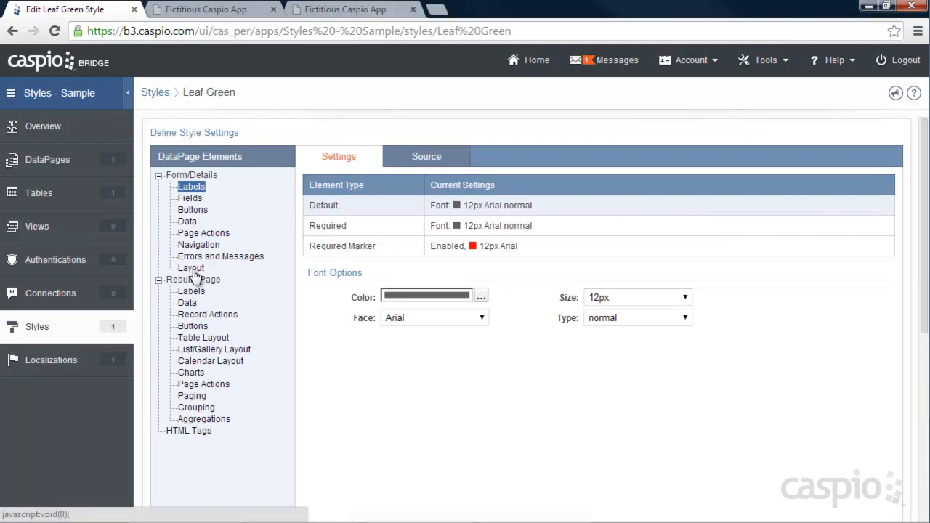
{"action": "left_click", "coordinate": [191, 267]}
{"action": "left_click", "coordinate": [486, 363]}
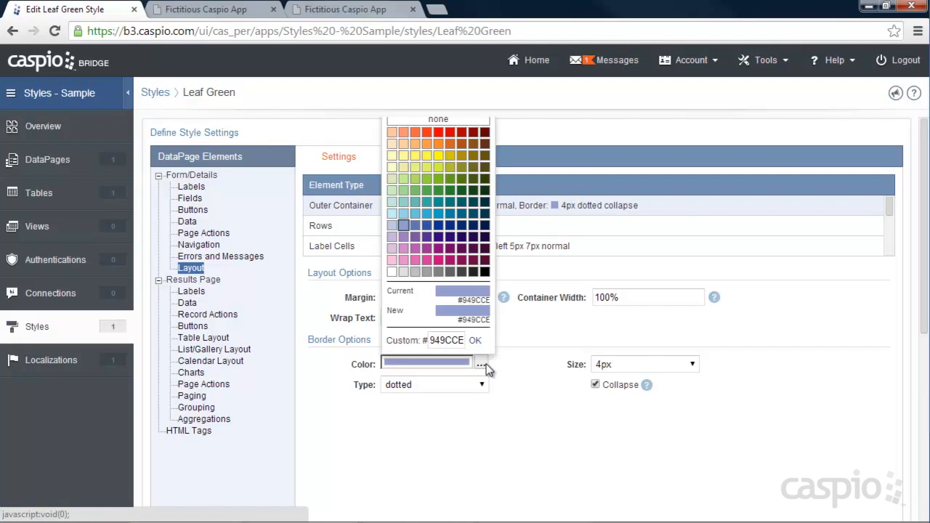
{"action": "left_click", "coordinate": [427, 119]}
{"action": "left_click", "coordinate": [469, 384]}
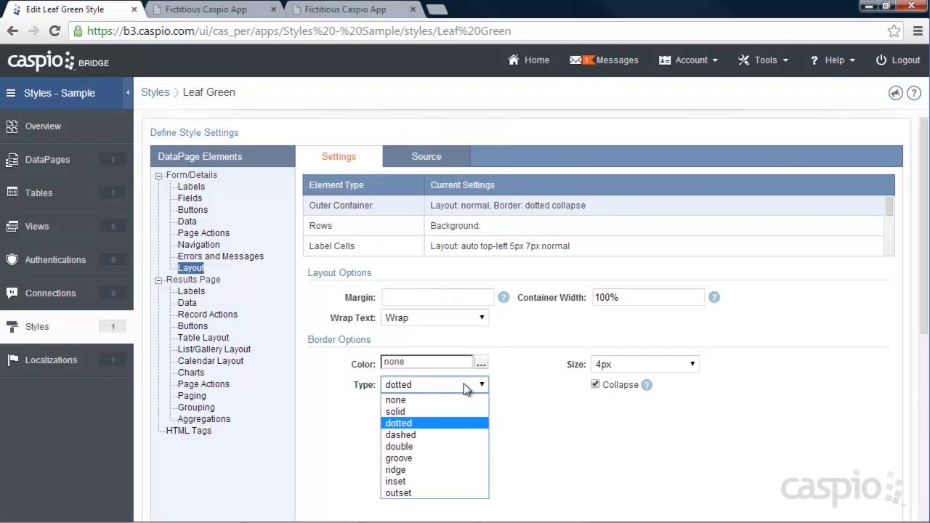
{"action": "left_click", "coordinate": [394, 401]}
{"action": "left_click", "coordinate": [609, 367]}
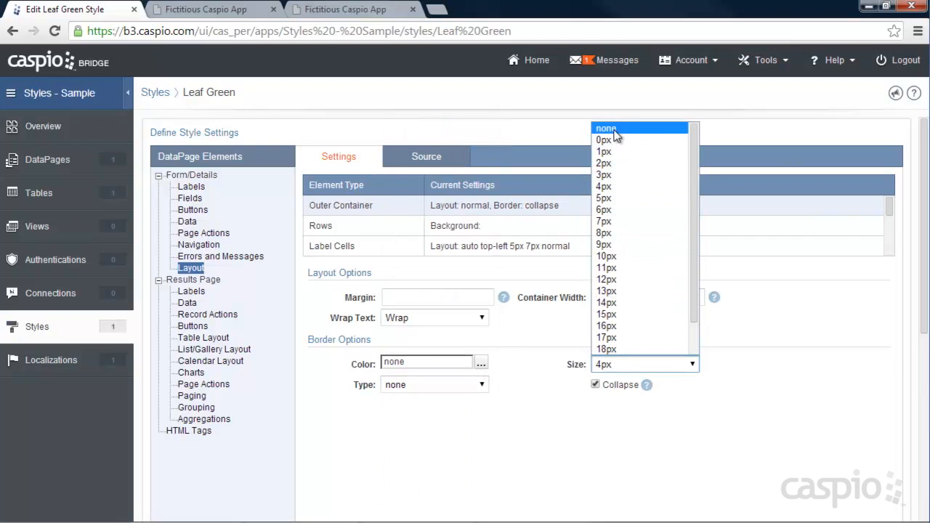
{"action": "left_click", "coordinate": [614, 131]}
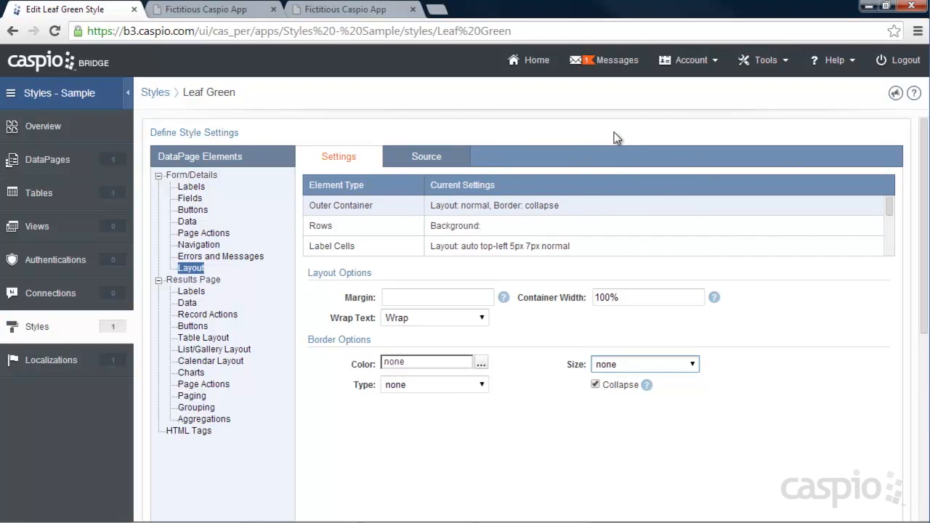
Step: Set the background color of the form layout's rows to none
{"action": "left_click", "coordinate": [354, 225]}
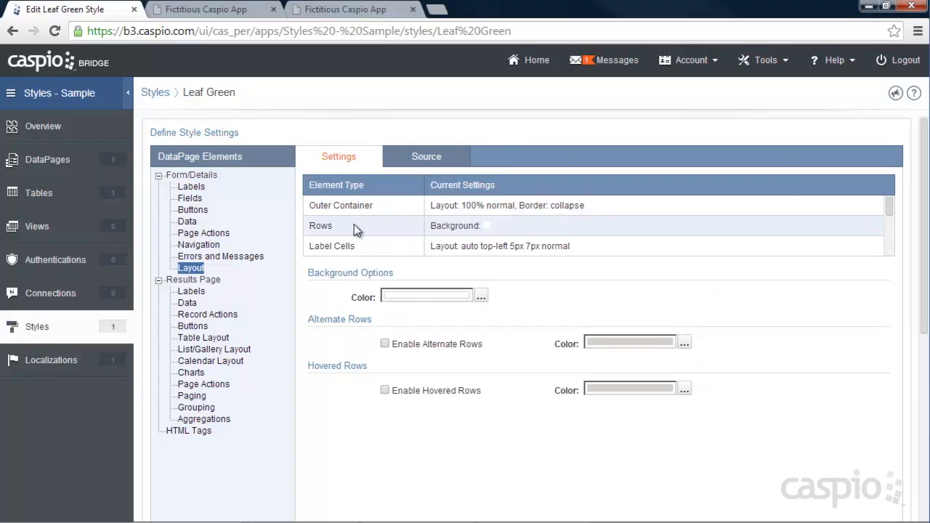
{"action": "left_click", "coordinate": [481, 296]}
{"action": "left_click", "coordinate": [452, 314]}
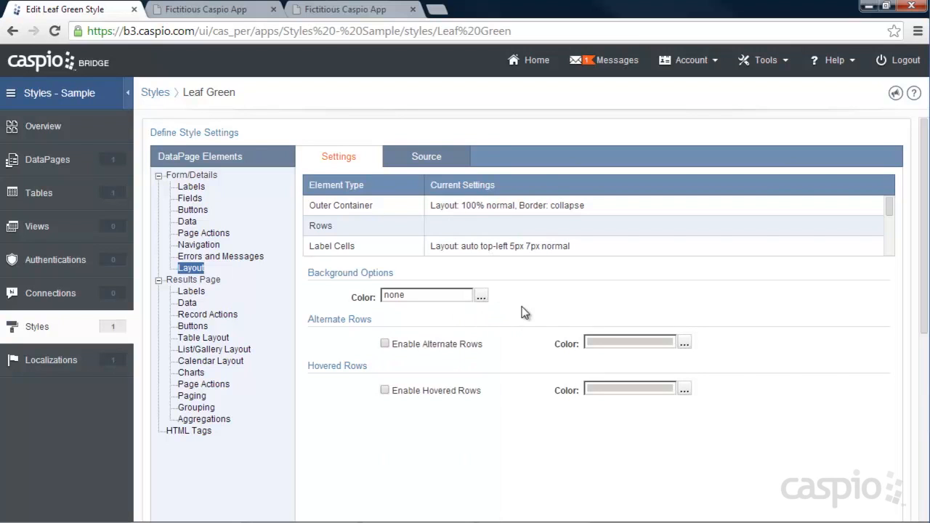
Step: Save the style and compare the refreshed website form with the reference page cleangrad/after.html
{"action": "scroll", "coordinate": [530, 305], "scroll_direction": "down", "scroll_amount": 10}
{"action": "left_click", "coordinate": [875, 501]}
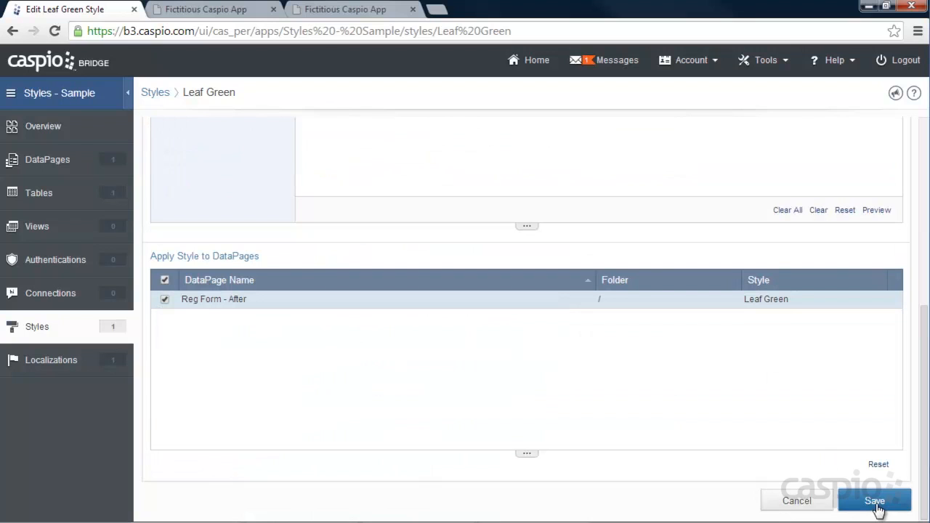
{"action": "left_click", "coordinate": [218, 11]}
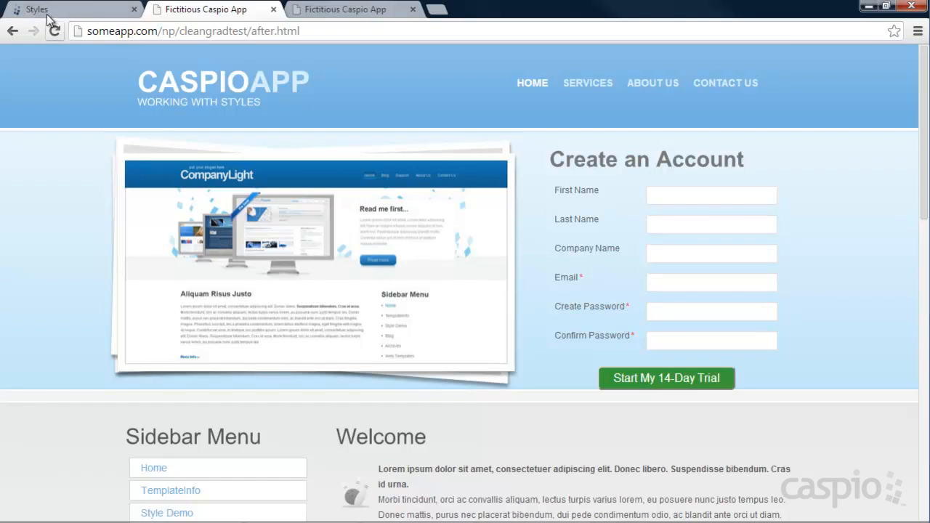
{"action": "left_click", "coordinate": [357, 16]}
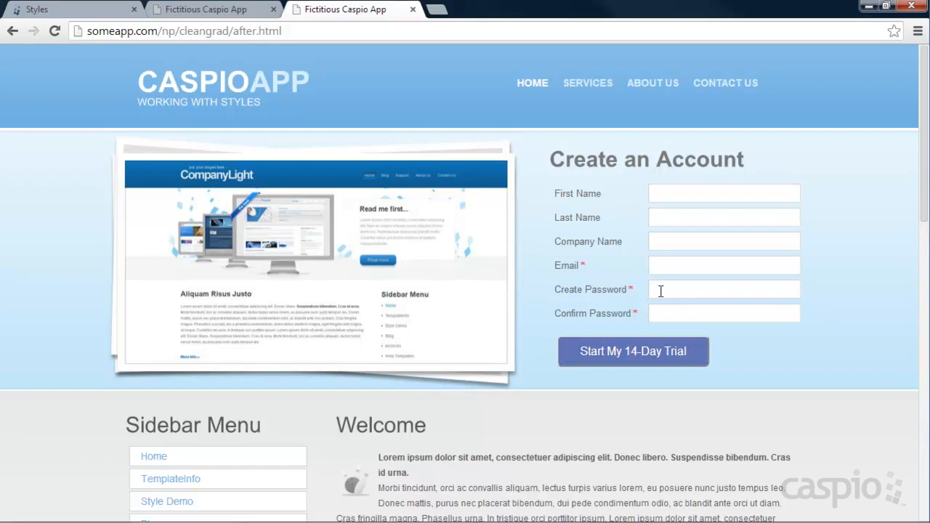
{"action": "left_click", "coordinate": [199, 12]}
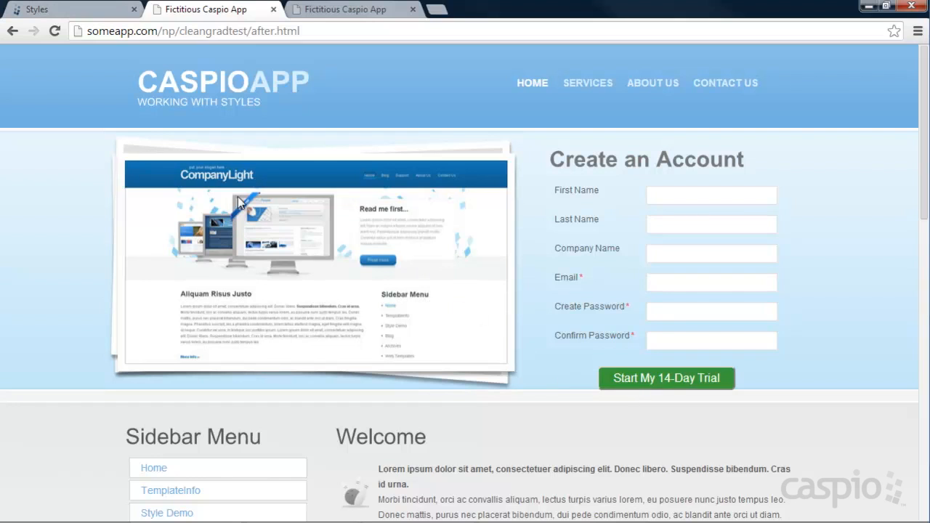
Step: Reopen the Leaf Green style for editing and display its form button settings
{"action": "left_click", "coordinate": [62, 13]}
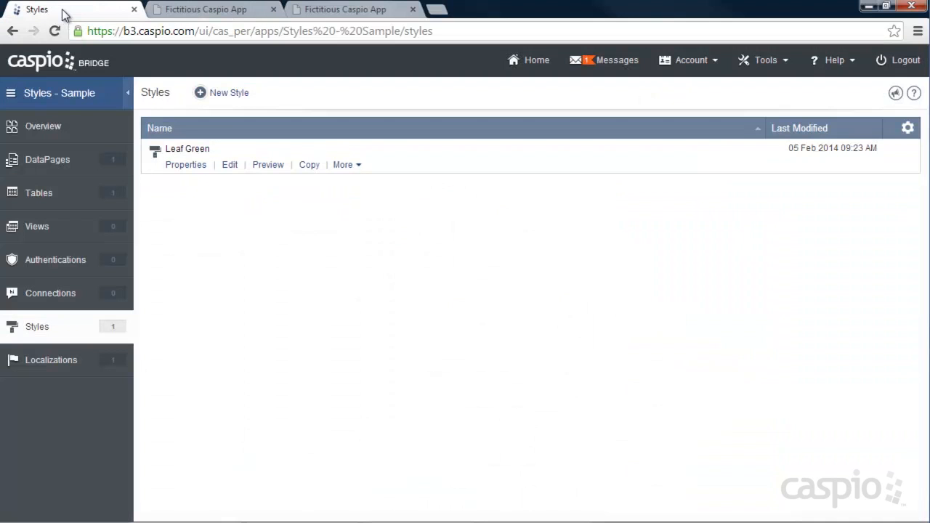
{"action": "left_click", "coordinate": [229, 166]}
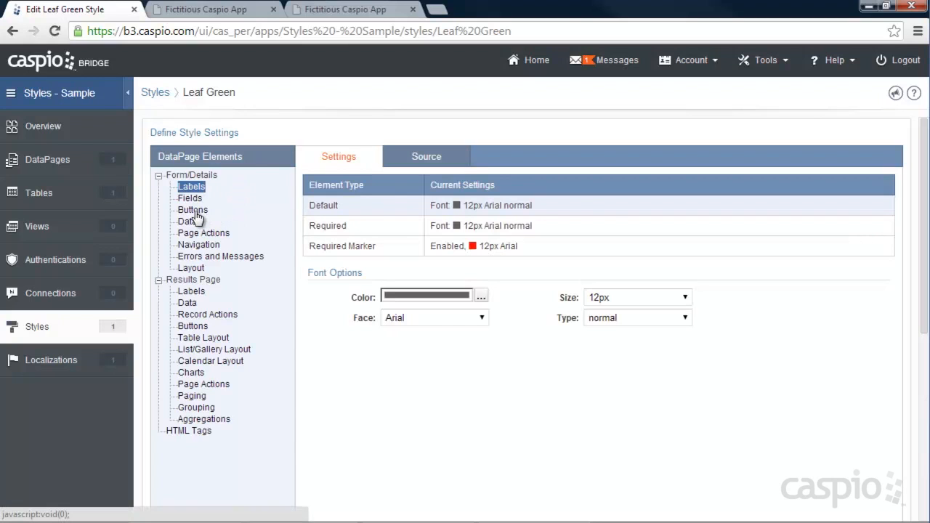
{"action": "left_click", "coordinate": [194, 211]}
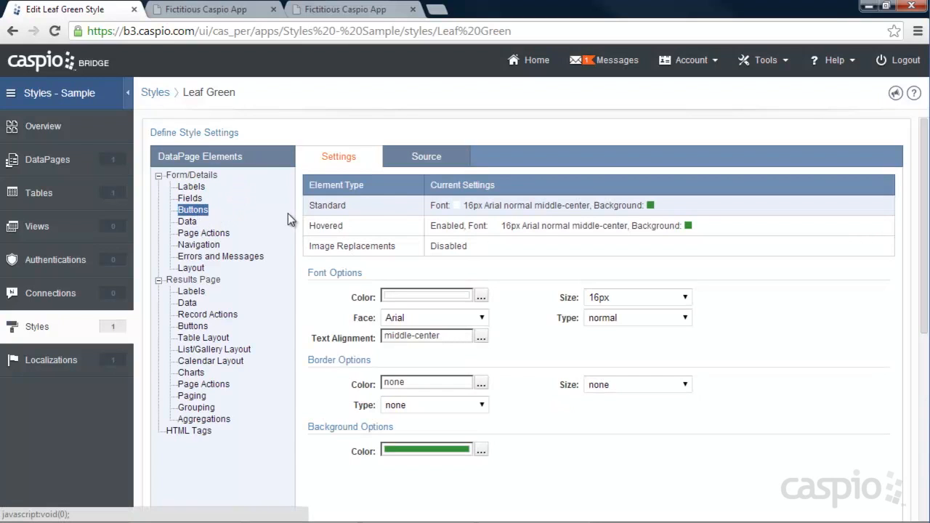
Step: Try enabling an image replacement for the form's Submit button
{"action": "left_click", "coordinate": [370, 246]}
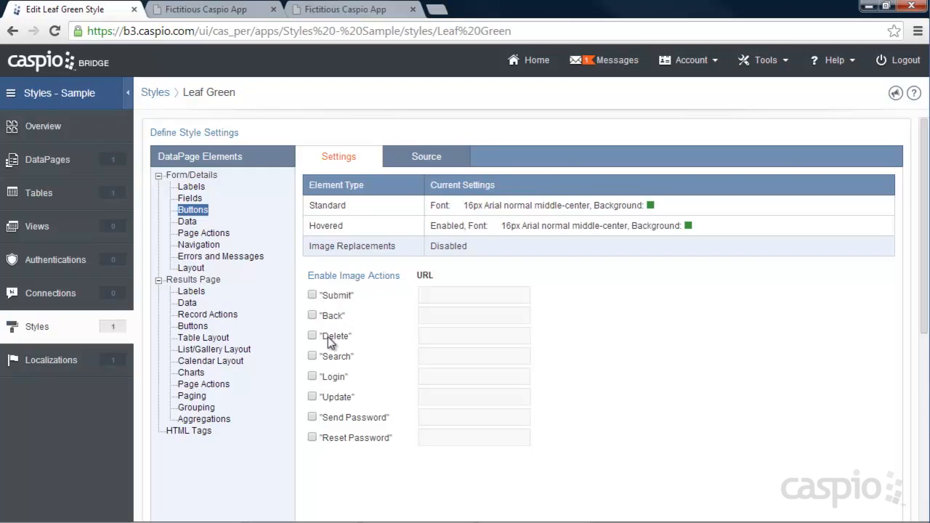
{"action": "left_click", "coordinate": [312, 295]}
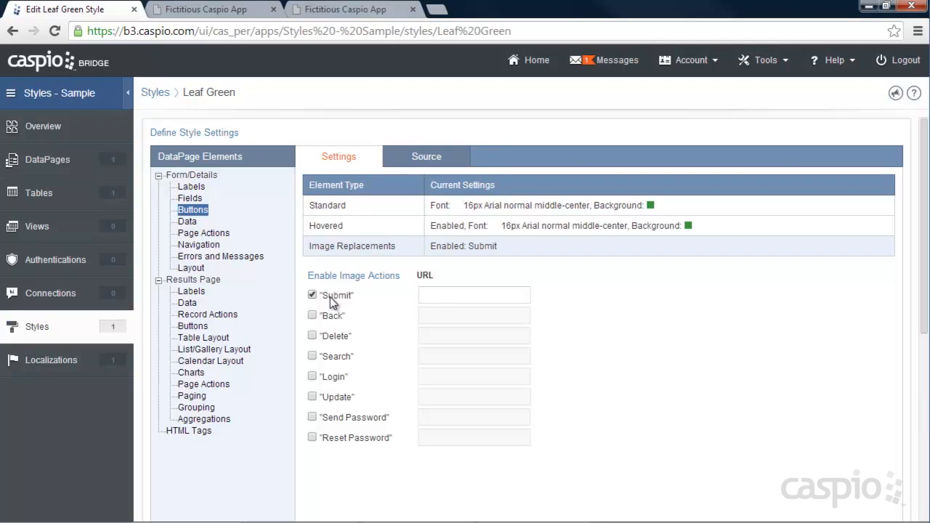
{"action": "left_click", "coordinate": [421, 295]}
{"action": "left_click", "coordinate": [313, 295]}
Step: Set the form buttons' background color to medium blue for the standard state and dark blue for the hovered state
{"action": "left_click", "coordinate": [360, 205]}
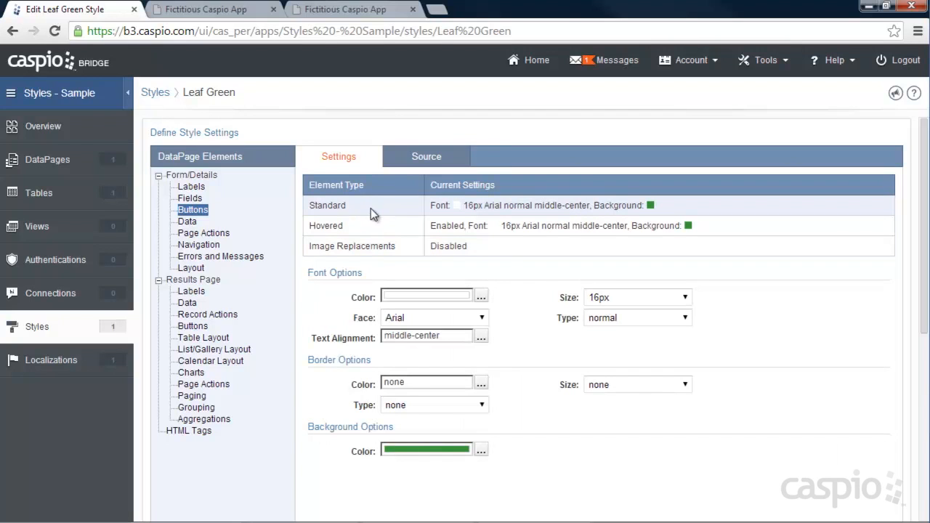
{"action": "left_click", "coordinate": [481, 451]}
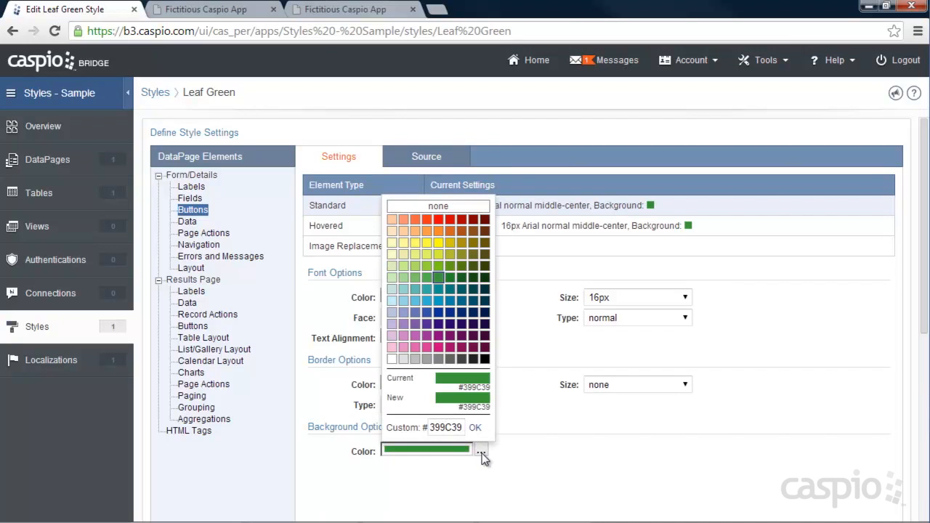
{"action": "left_click", "coordinate": [427, 316]}
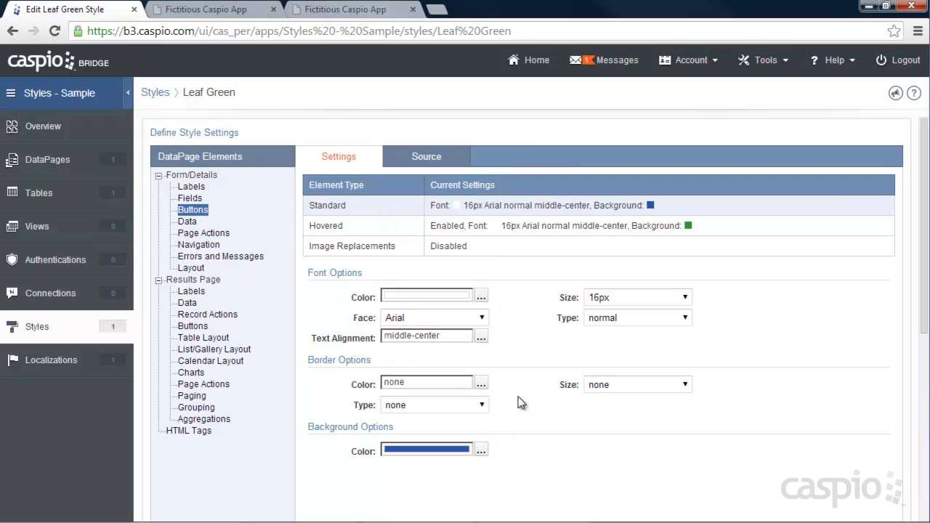
{"action": "left_click", "coordinate": [379, 227]}
{"action": "left_click", "coordinate": [481, 474]}
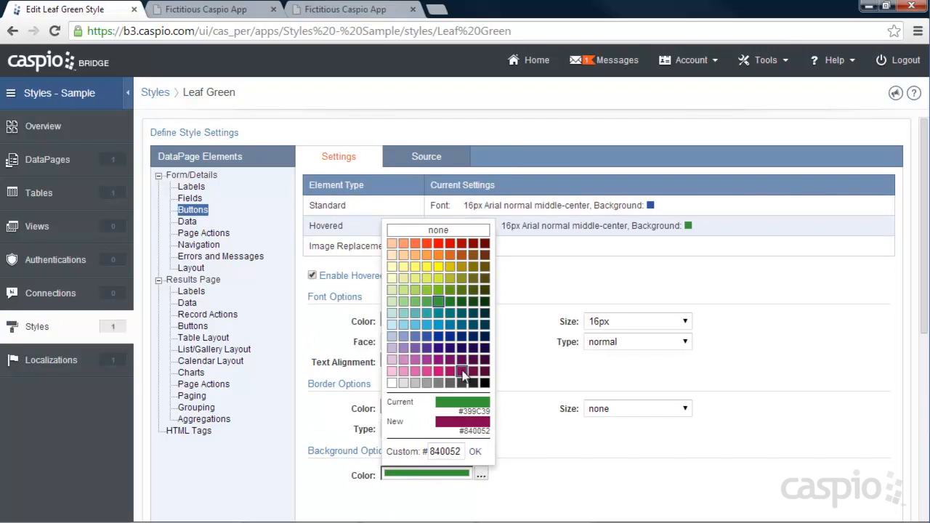
{"action": "left_click", "coordinate": [439, 338]}
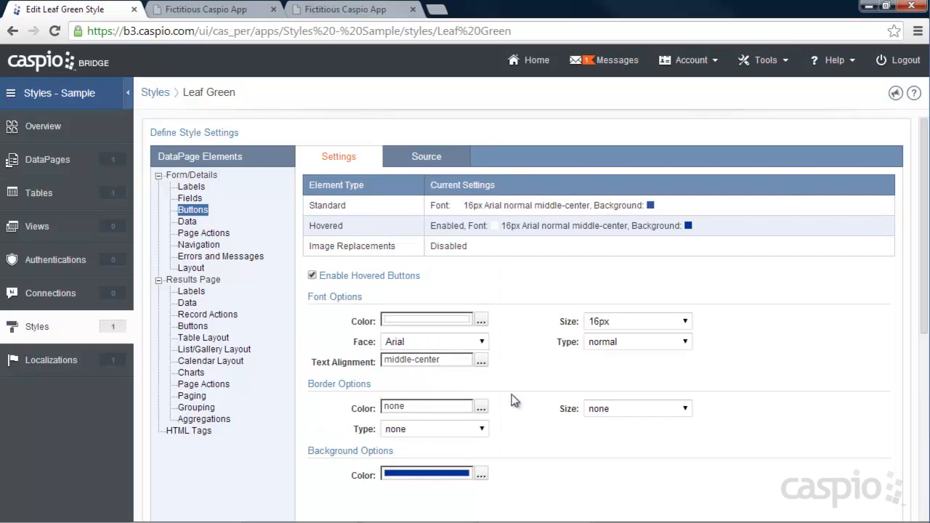
Step: Save the style and reload the website page to check the form button's standard and hovered colors
{"action": "scroll", "coordinate": [536, 403], "scroll_direction": "down", "scroll_amount": 4}
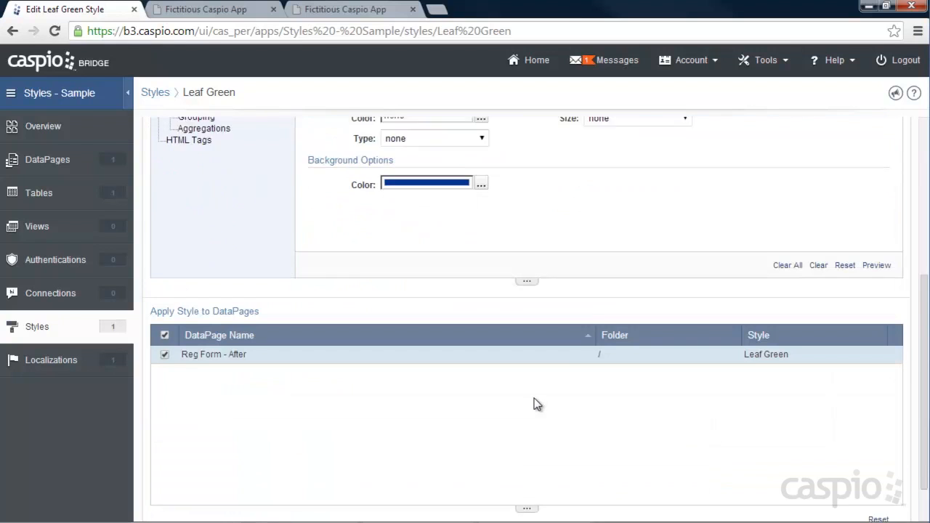
{"action": "scroll", "coordinate": [535, 404], "scroll_direction": "down", "scroll_amount": 2}
{"action": "left_click", "coordinate": [875, 500]}
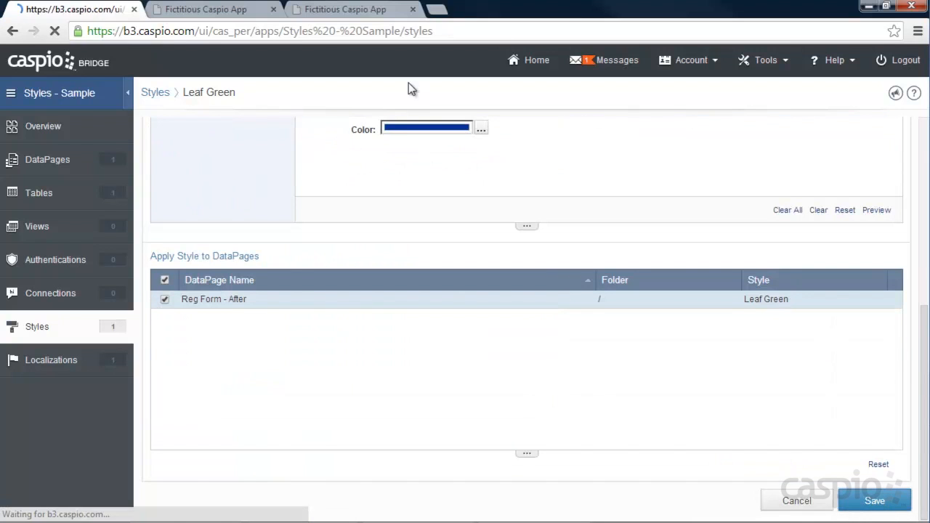
{"action": "left_click", "coordinate": [207, 10]}
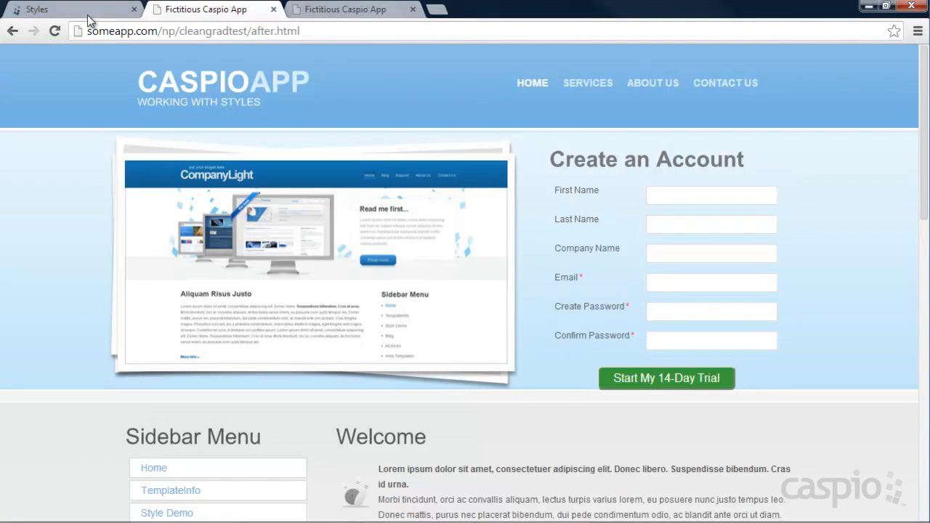
{"action": "left_click", "coordinate": [53, 32]}
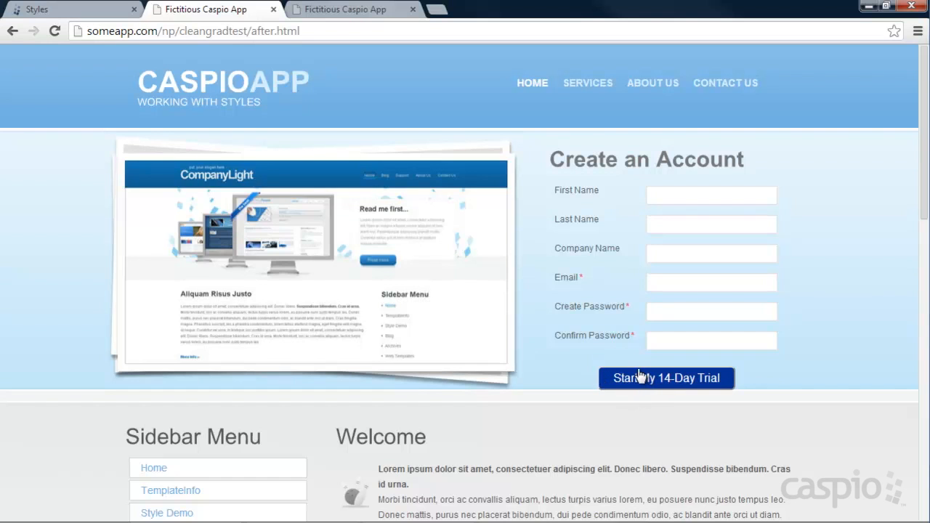
Step: Reopen the Leaf Green style for editing and display the CSS source of its form buttons
{"action": "left_click", "coordinate": [58, 11]}
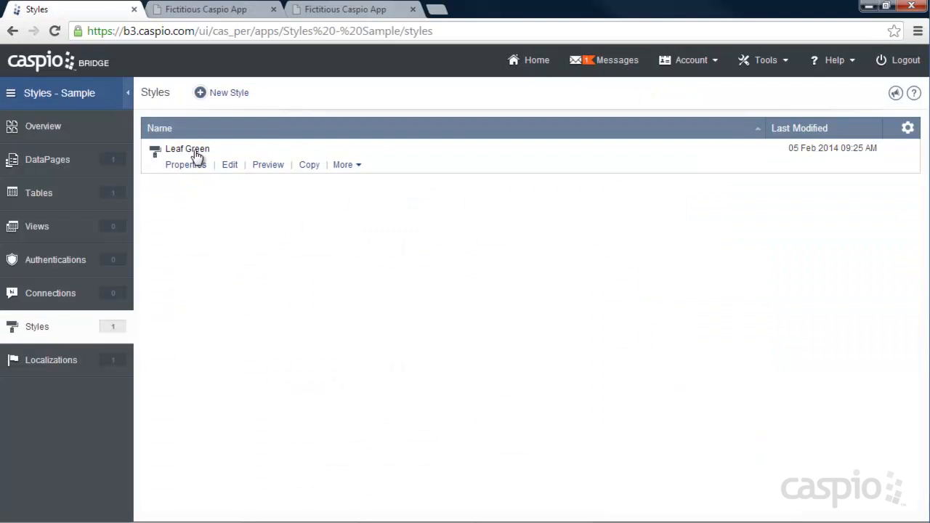
{"action": "left_click", "coordinate": [226, 164]}
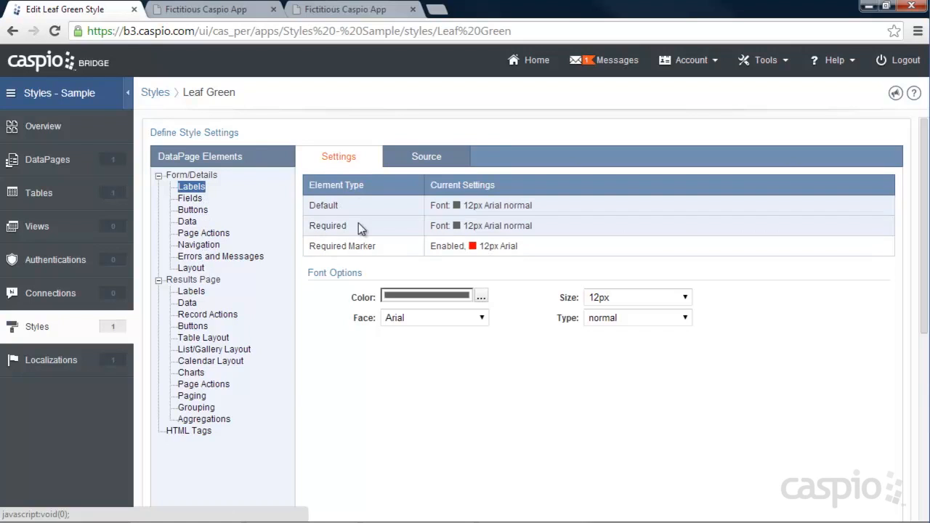
{"action": "left_click", "coordinate": [428, 160]}
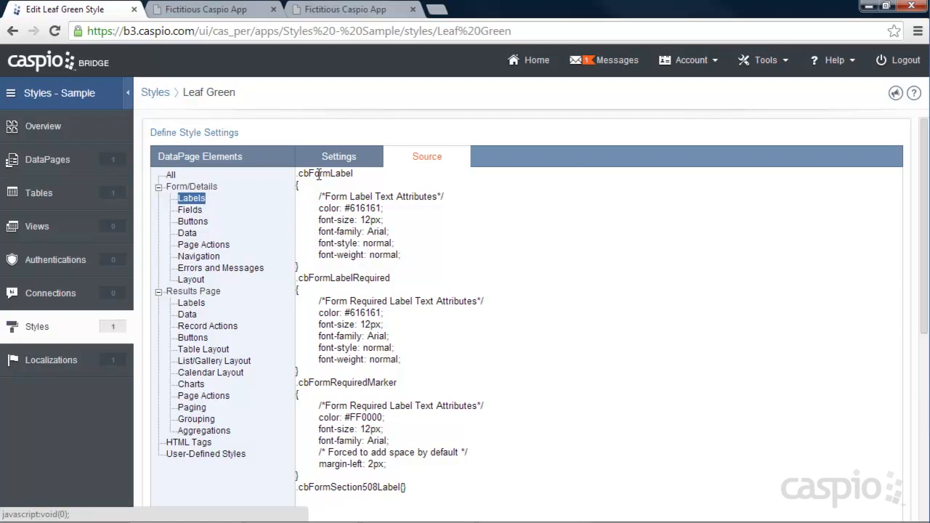
{"action": "scroll", "coordinate": [456, 282], "scroll_direction": "down", "scroll_amount": 2}
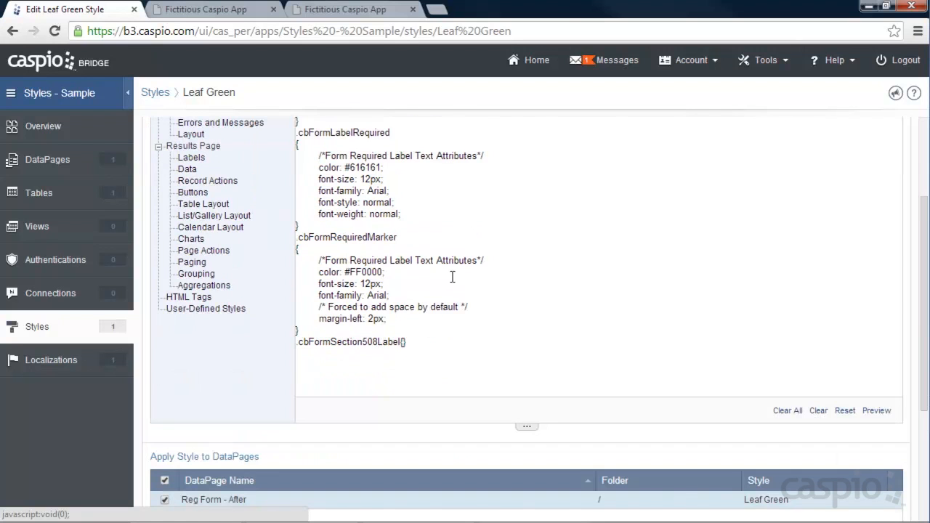
{"action": "scroll", "coordinate": [433, 238], "scroll_direction": "up", "scroll_amount": 2}
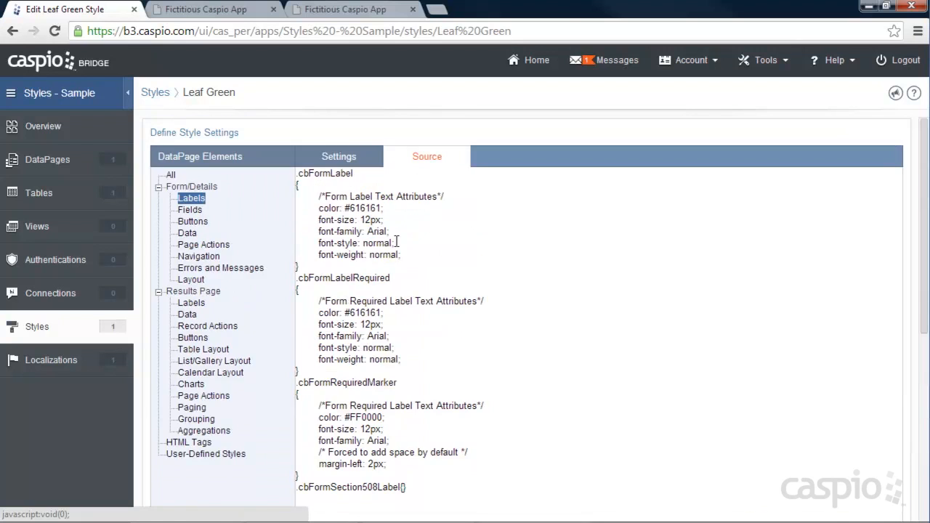
{"action": "left_click", "coordinate": [191, 210]}
{"action": "left_click", "coordinate": [194, 222]}
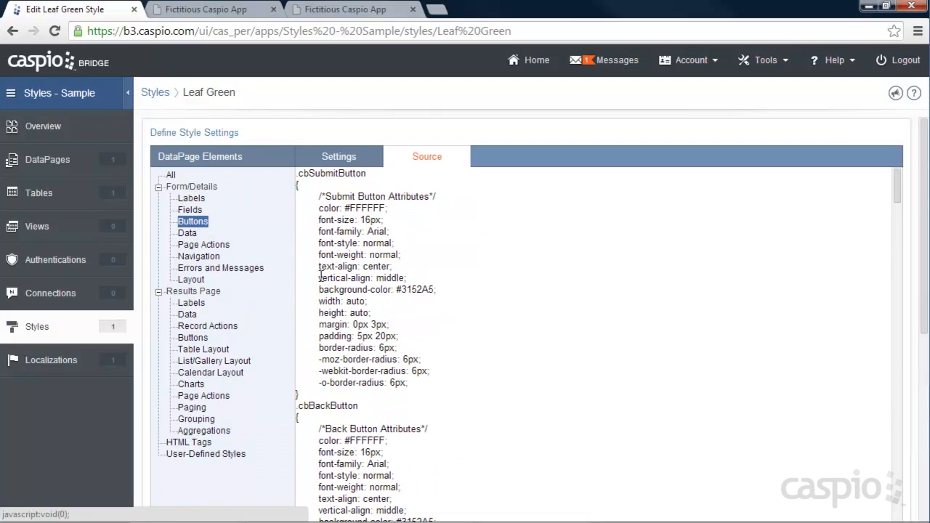
Step: Set the padding in the .cbSubmitButton rule to 10px 30px 10px 30px, comparing with the button on the website
{"action": "left_click", "coordinate": [357, 336]}
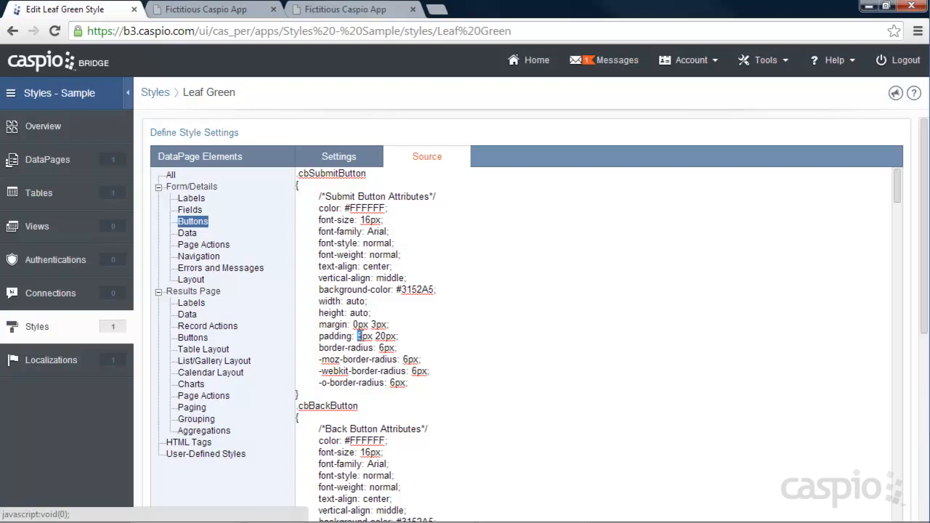
{"action": "key", "text": "shift+Right"}
{"action": "type", "text": "10"}
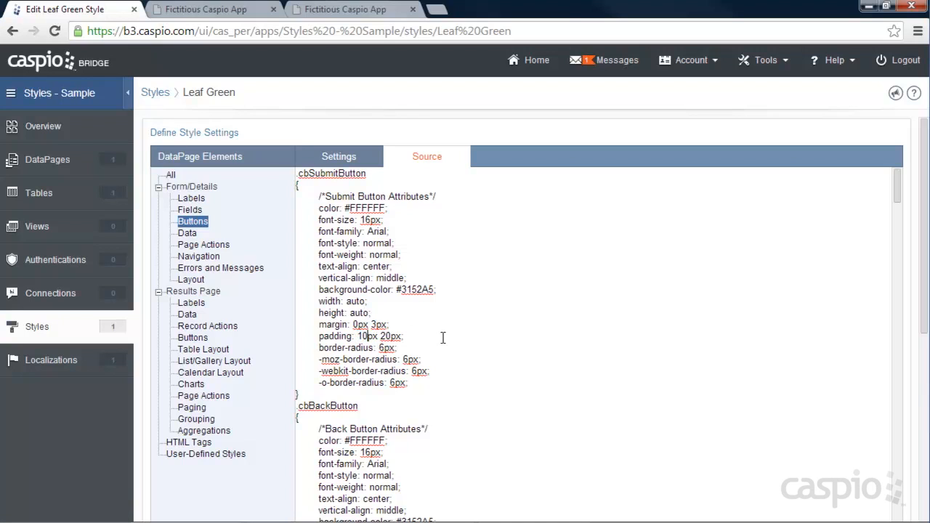
{"action": "key", "text": "BackSpace"}
{"action": "type", "text": "3"}
{"action": "left_click", "coordinate": [405, 337]}
{"action": "key", "text": "BackSpace"}
{"action": "left_click", "coordinate": [456, 335]}
{"action": "left_click", "coordinate": [218, 9]}
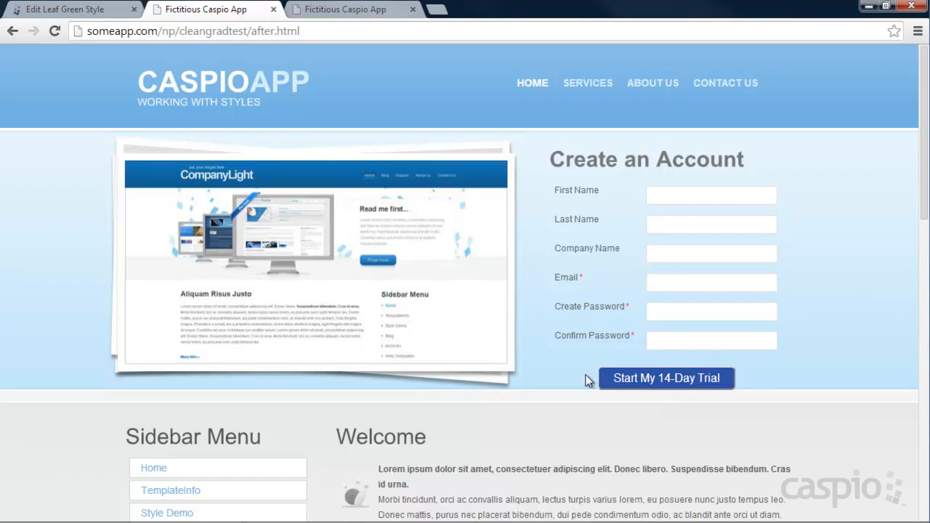
{"action": "left_click", "coordinate": [72, 10]}
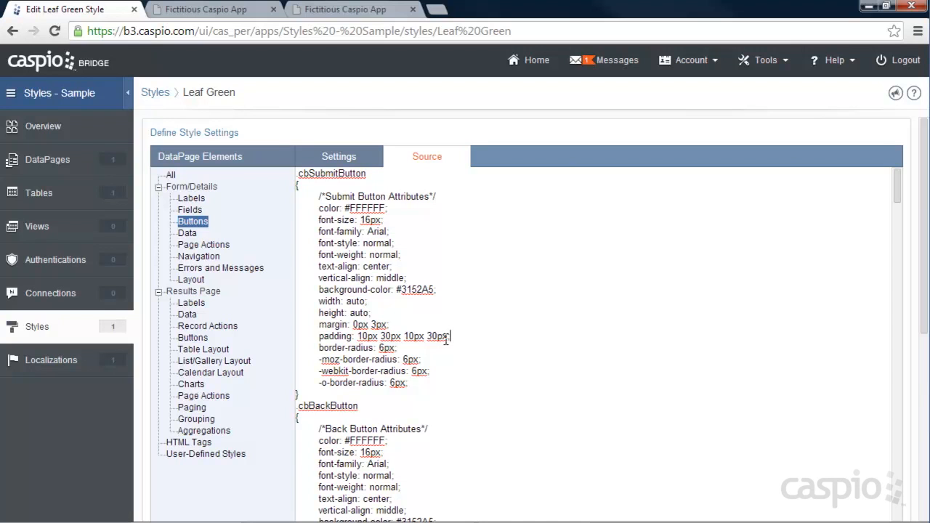
Step: Save the style and reload the website page to check the Submit button's new padding
{"action": "scroll", "coordinate": [782, 341], "scroll_direction": "down", "scroll_amount": 10}
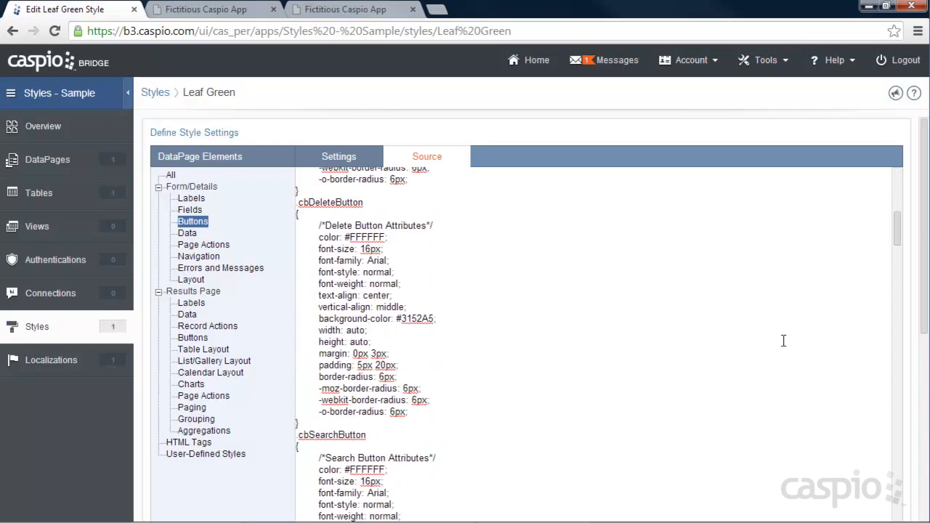
{"action": "scroll", "coordinate": [927, 356], "scroll_direction": "down", "scroll_amount": 4}
{"action": "scroll", "coordinate": [926, 356], "scroll_direction": "down", "scroll_amount": 2}
{"action": "left_click", "coordinate": [874, 500]}
{"action": "left_click", "coordinate": [204, 10]}
{"action": "left_click", "coordinate": [62, 31]}
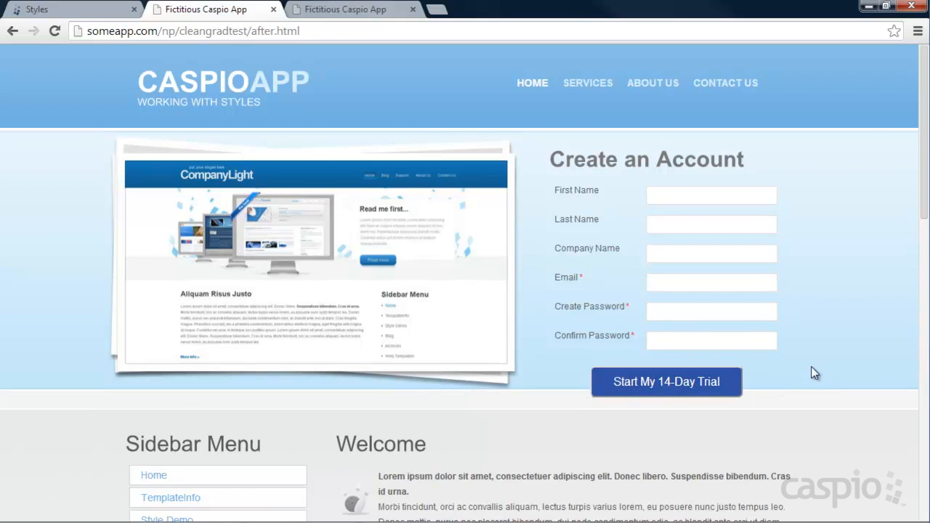
Step: Reopen the Leaf Green source and replace the .cbSubmitButton_hover padding with the padding line copied from .cbSubmitButton
{"action": "left_click", "coordinate": [96, 17]}
{"action": "left_click", "coordinate": [229, 164]}
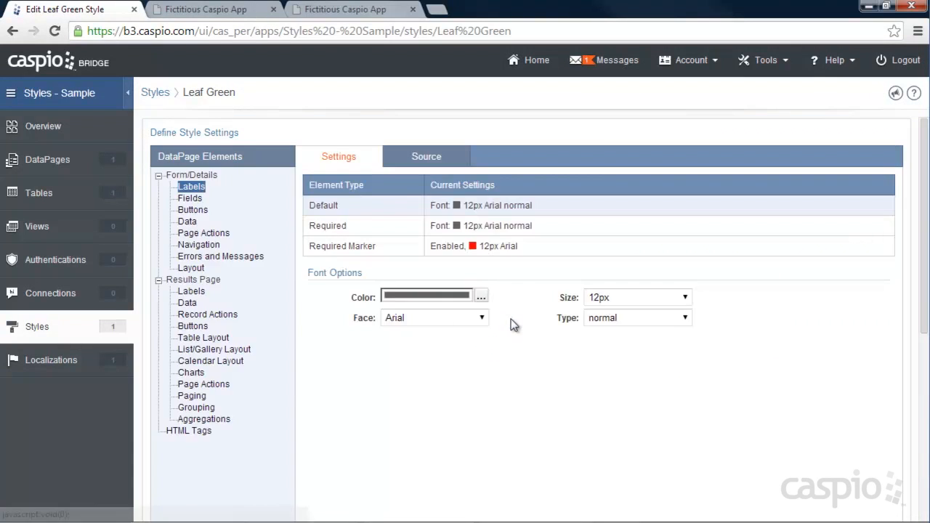
{"action": "left_click", "coordinate": [421, 159]}
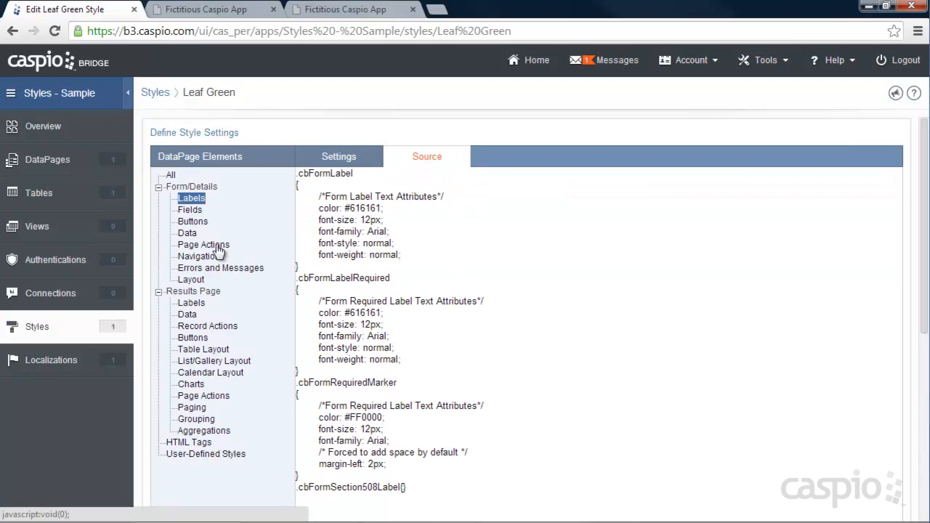
{"action": "left_click", "coordinate": [193, 222]}
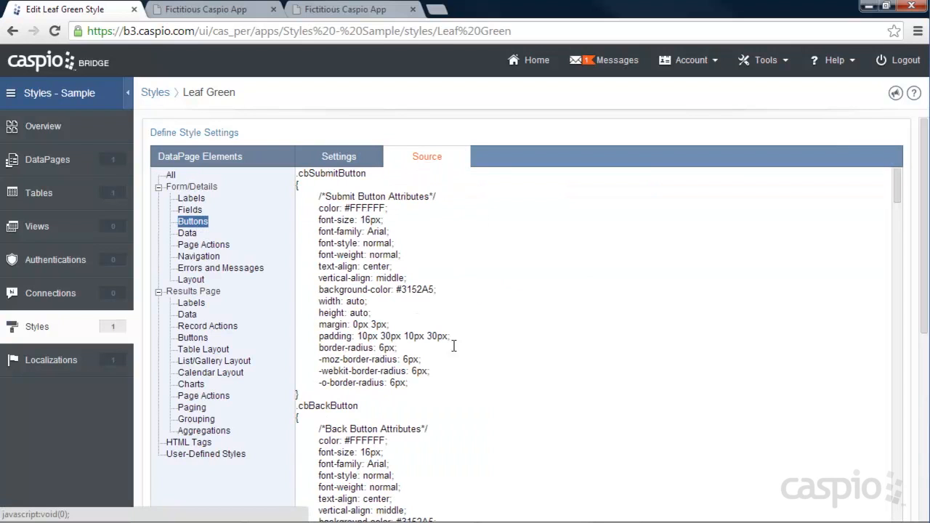
{"action": "left_click_drag", "start_coordinate": [463, 338], "coordinate": [318, 338]}
{"action": "key", "text": "ctrl+c"}
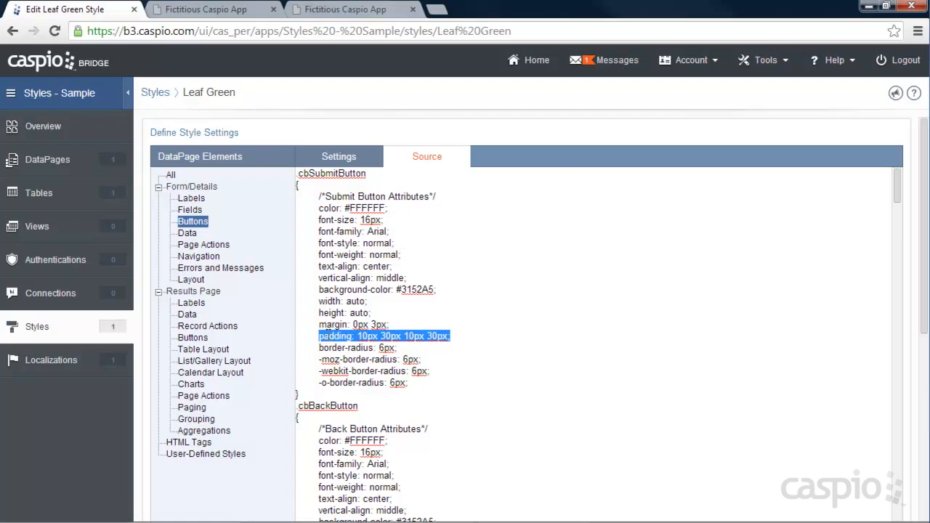
{"action": "scroll", "coordinate": [458, 330], "scroll_direction": "down", "scroll_amount": 13}
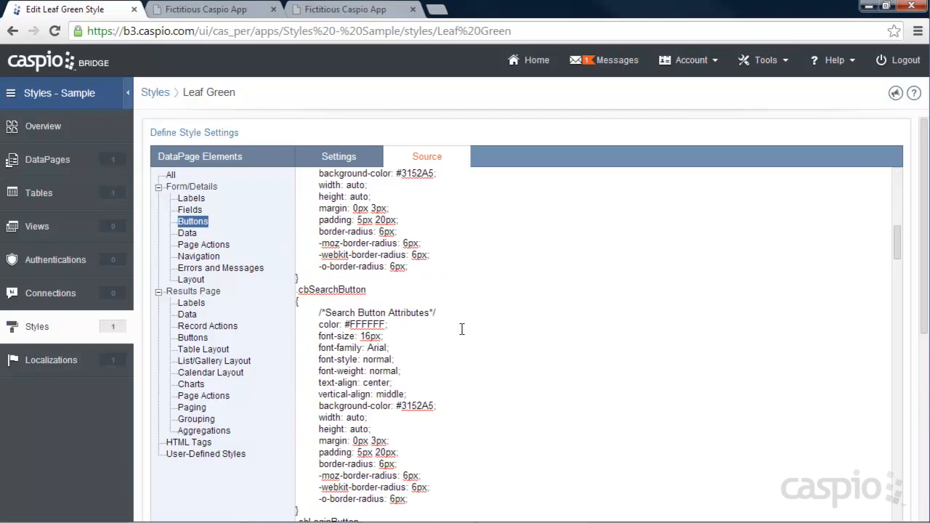
{"action": "scroll", "coordinate": [461, 328], "scroll_direction": "down", "scroll_amount": 13}
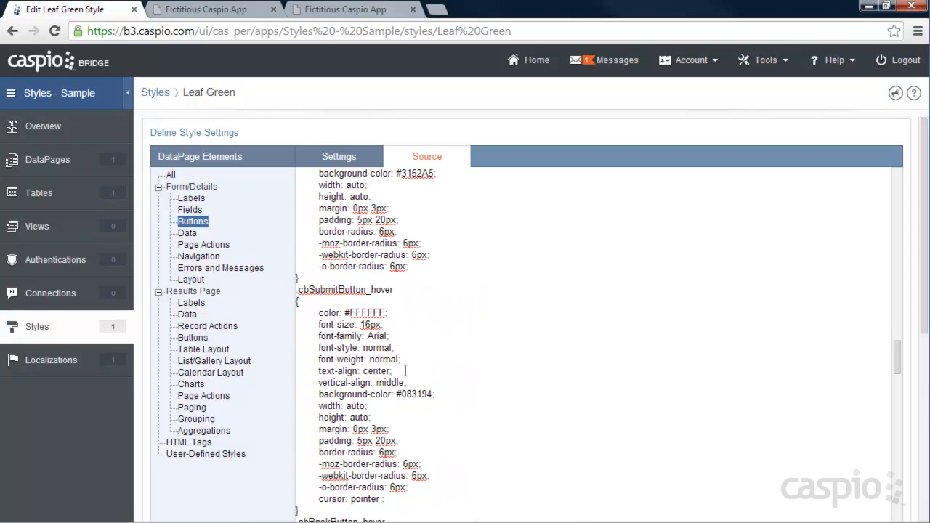
{"action": "left_click_drag", "start_coordinate": [402, 439], "coordinate": [324, 439]}
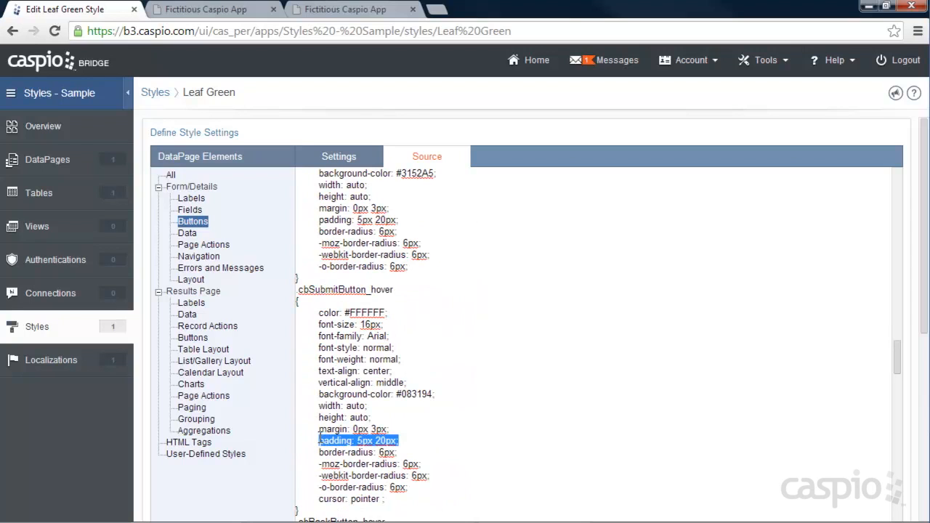
{"action": "key", "text": "ctrl+v"}
Step: Save the style and reload the website page to check the Submit button's size when hovered
{"action": "left_click_drag", "start_coordinate": [923, 323], "coordinate": [909, 511]}
{"action": "left_click", "coordinate": [888, 505]}
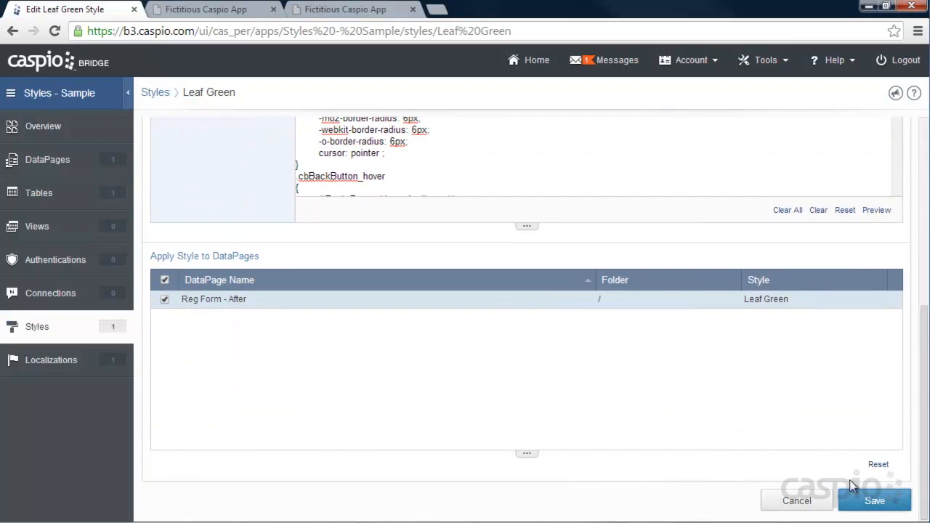
{"action": "left_click", "coordinate": [206, 9]}
{"action": "left_click", "coordinate": [60, 30]}
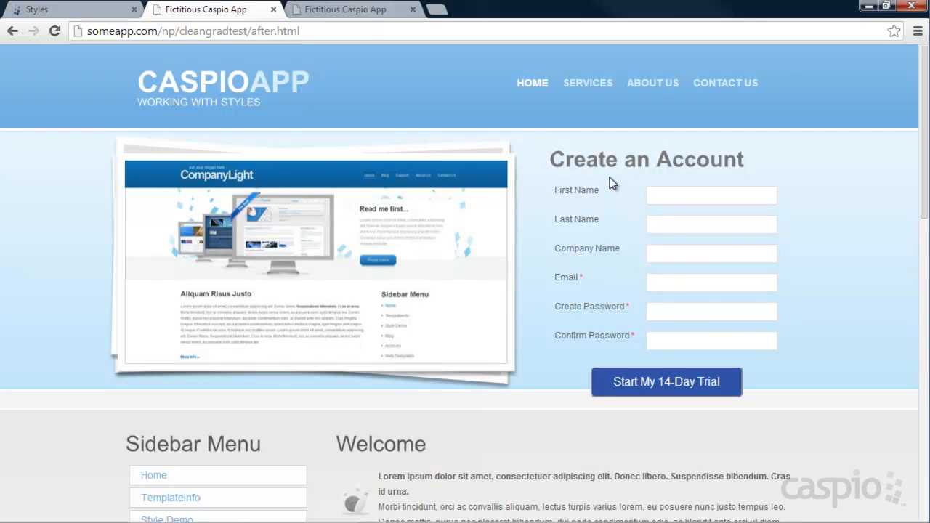
Step: Reopen the Leaf Green style and set the form layout's label cell padding to 9px 7px 5px 7px
{"action": "left_click", "coordinate": [24, 10]}
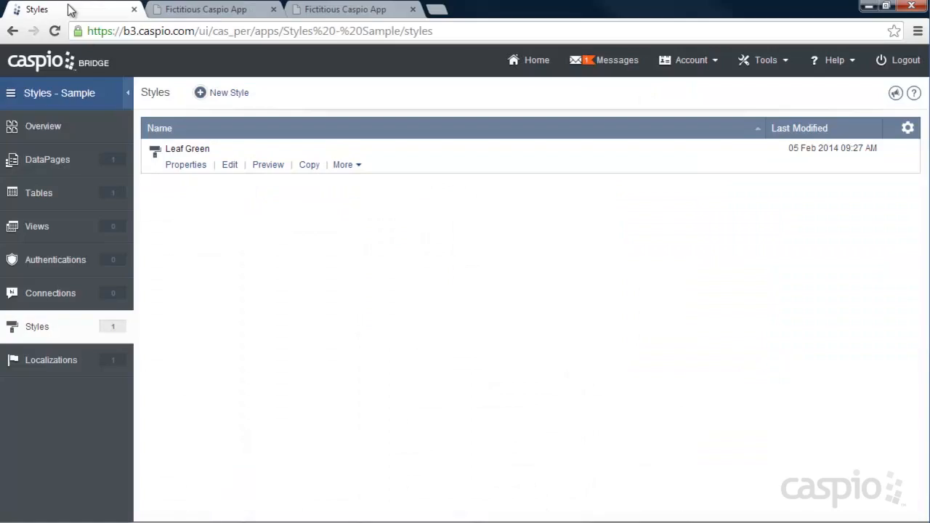
{"action": "left_click", "coordinate": [229, 166]}
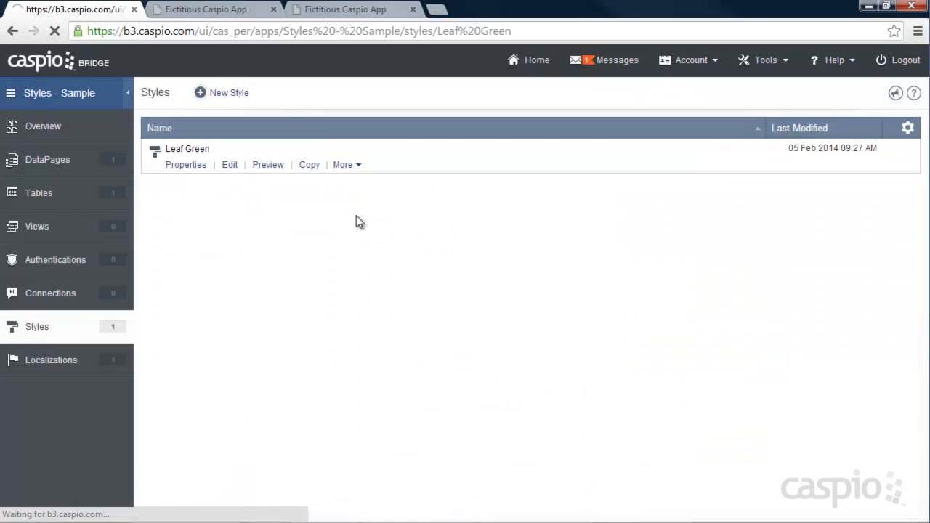
{"action": "left_click", "coordinate": [191, 268]}
{"action": "left_click", "coordinate": [368, 248]}
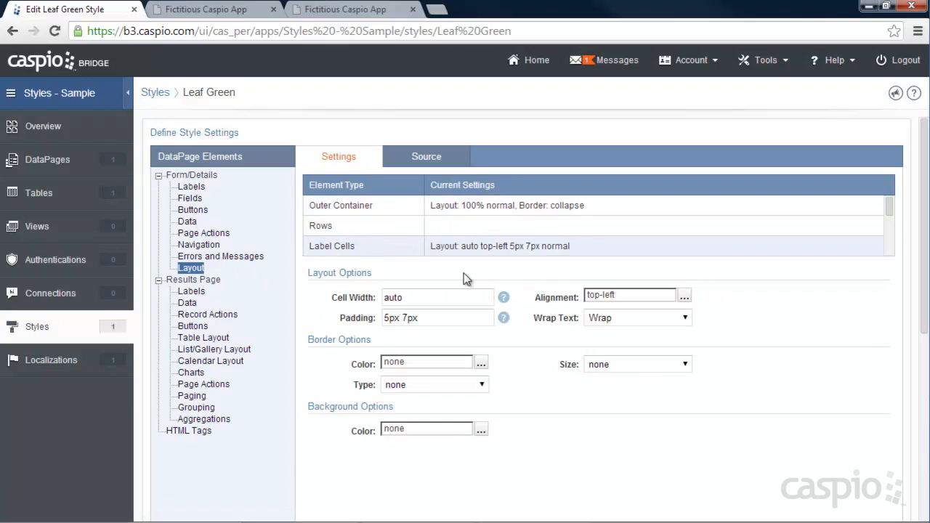
{"action": "left_click", "coordinate": [436, 317]}
{"action": "type", "text": "5px 7px"}
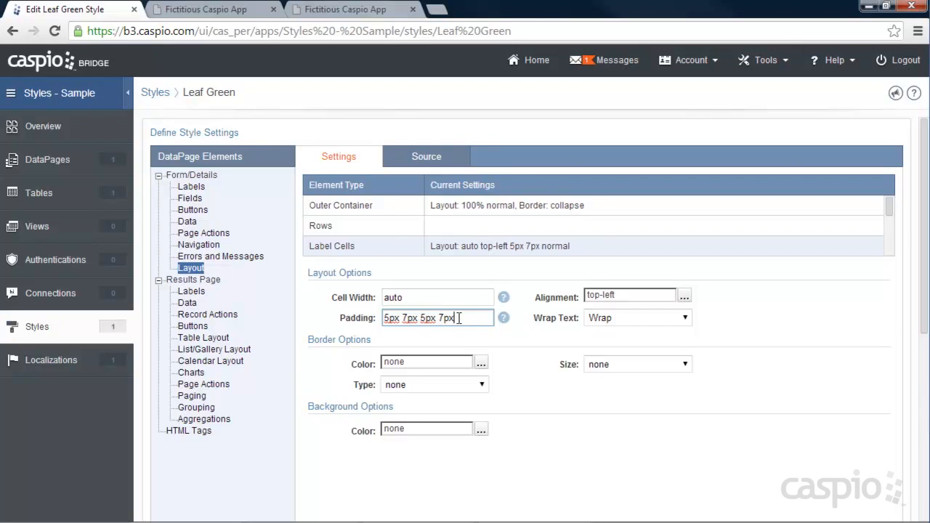
{"action": "left_click", "coordinate": [227, 12]}
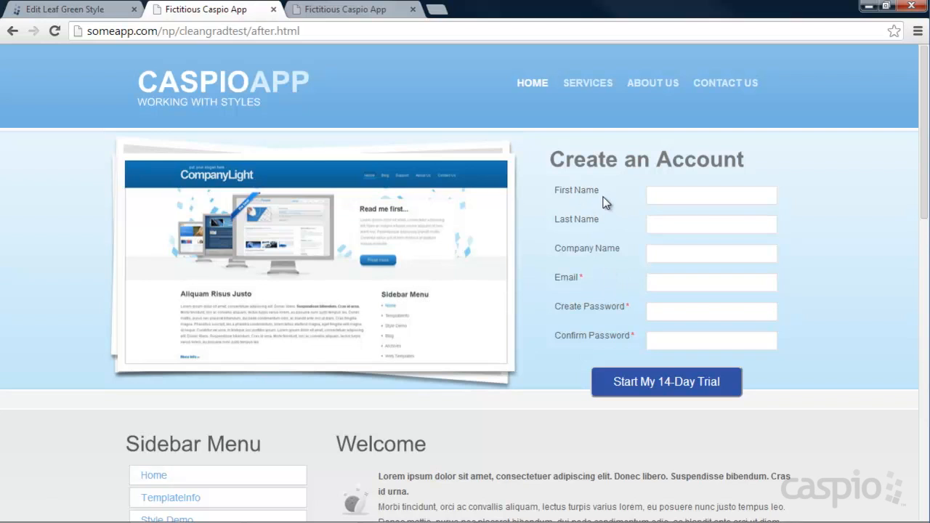
{"action": "left_click", "coordinate": [69, 9]}
{"action": "left_click_drag", "start_coordinate": [390, 318], "coordinate": [349, 318]}
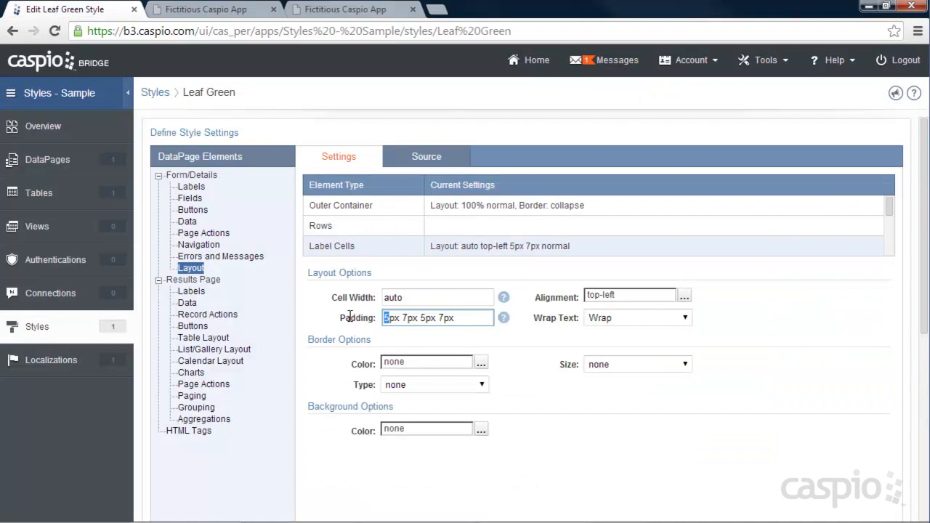
Step: Save the style and reload the website page to check the labels' alignment with the fields
{"action": "scroll", "coordinate": [831, 354], "scroll_direction": "down", "scroll_amount": 5}
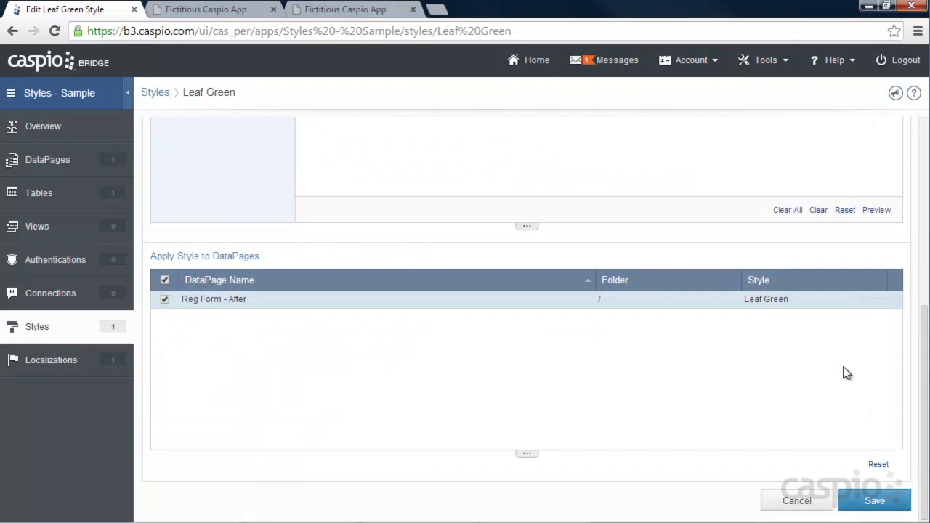
{"action": "left_click", "coordinate": [874, 501]}
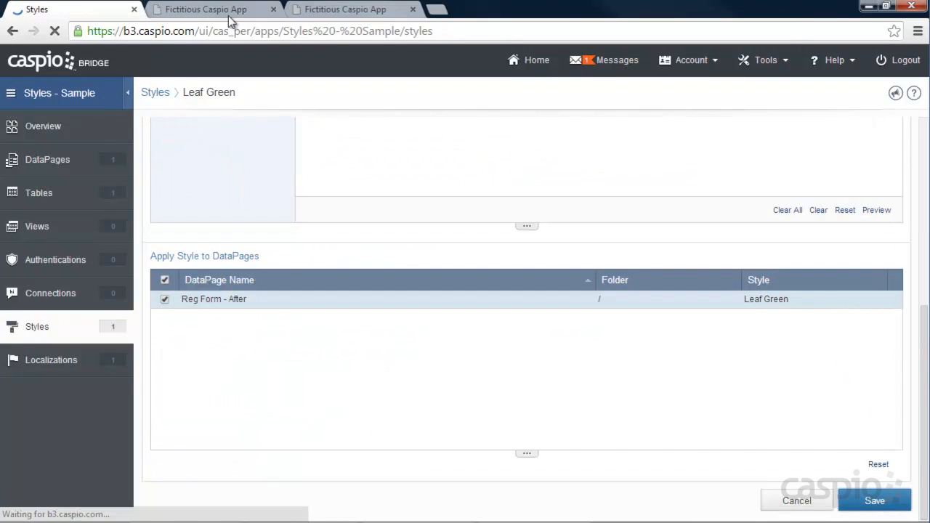
{"action": "left_click", "coordinate": [216, 13]}
{"action": "left_click", "coordinate": [53, 31]}
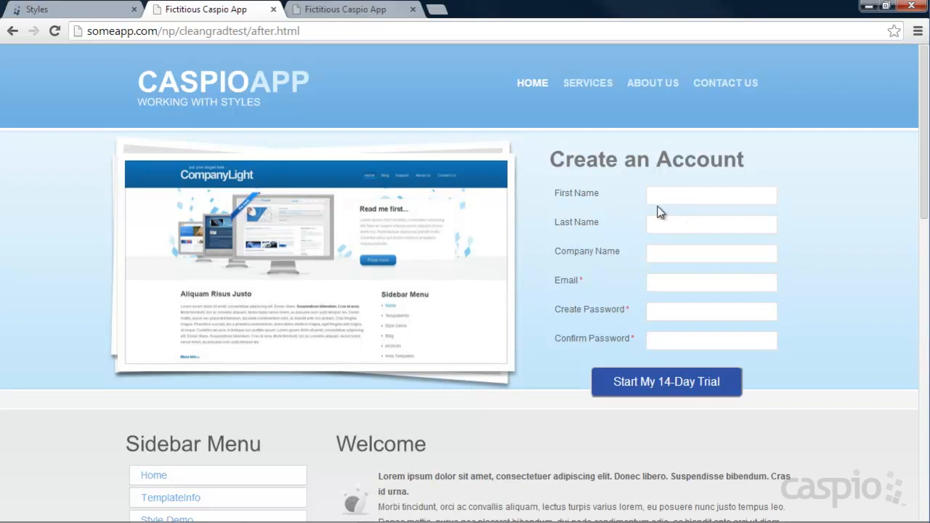
Step: Reopen the Leaf Green style and set the form layout's field cell padding to 5px 7px 5px 7px
{"action": "left_click", "coordinate": [77, 10]}
{"action": "left_click", "coordinate": [234, 165]}
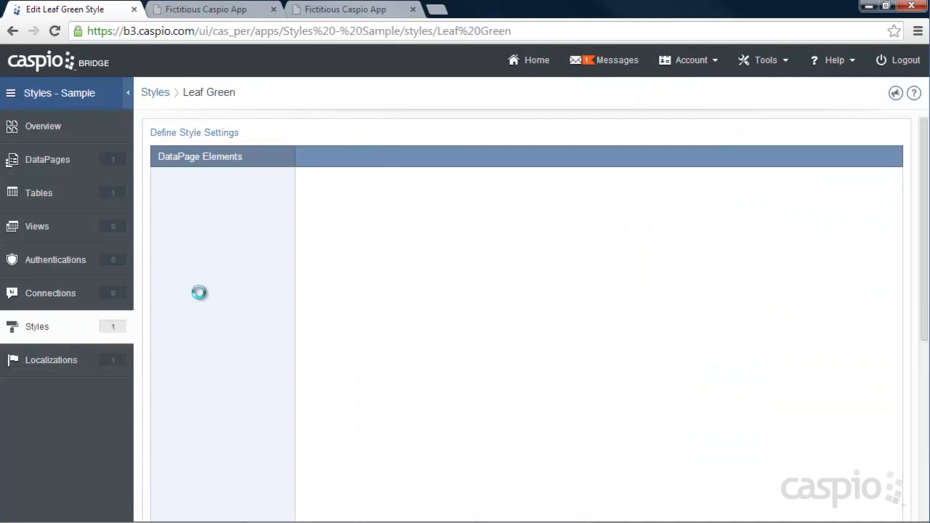
{"action": "left_click", "coordinate": [191, 268]}
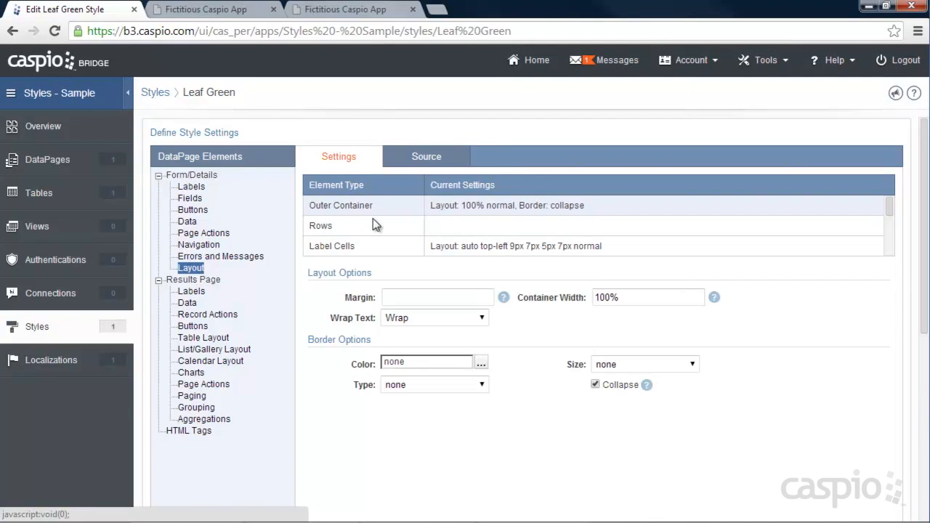
{"action": "left_click_drag", "start_coordinate": [891, 210], "coordinate": [888, 216]}
{"action": "left_click", "coordinate": [355, 231]}
{"action": "left_click", "coordinate": [434, 317]}
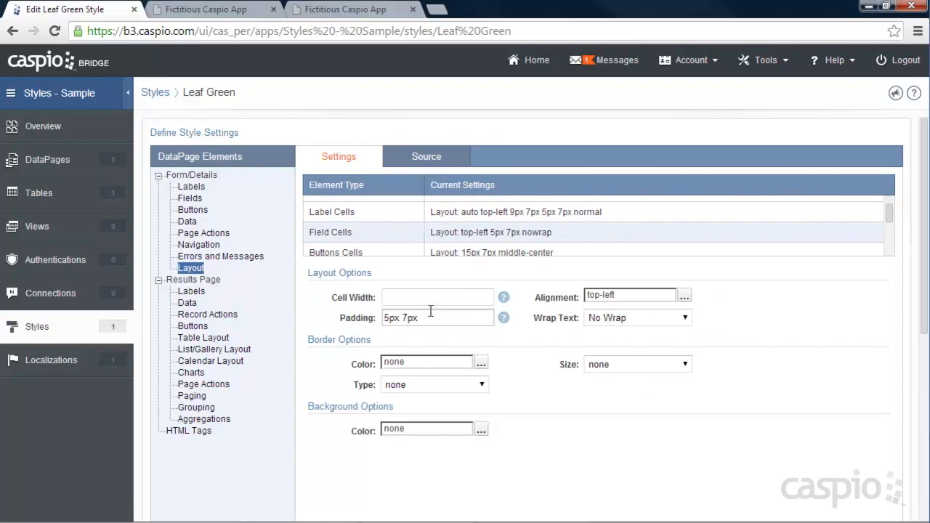
{"action": "type", "text": "5px 7px"}
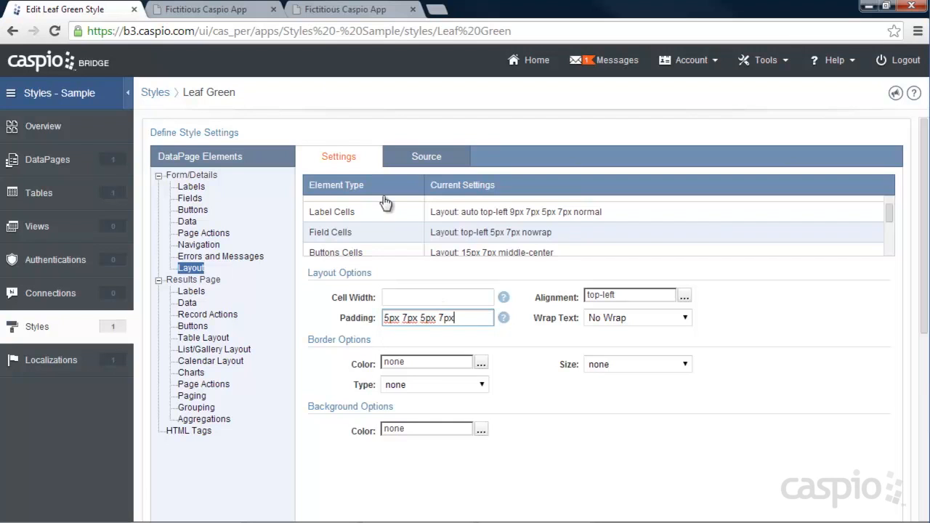
Step: Check the field spacing on the website page, then set the bottom padding of the field cells to 0px
{"action": "left_click", "coordinate": [236, 10]}
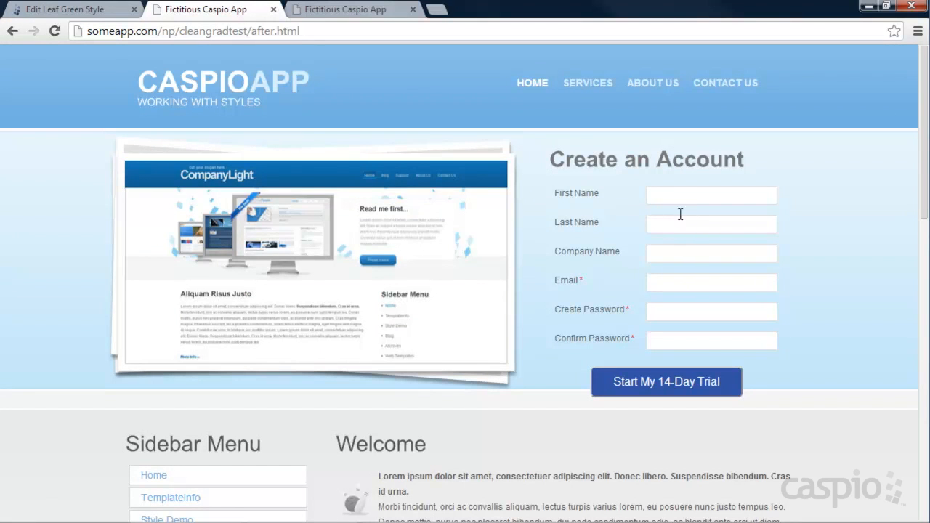
{"action": "left_click", "coordinate": [73, 10]}
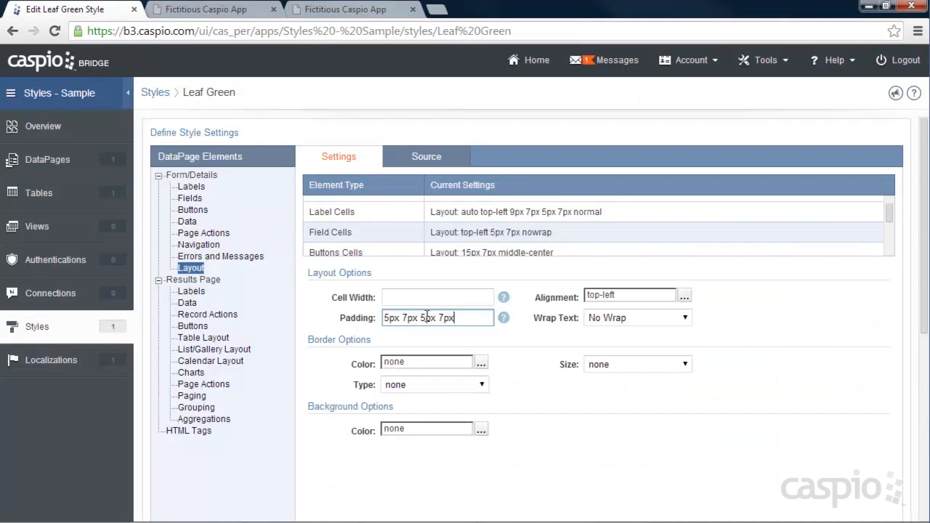
{"action": "left_click_drag", "start_coordinate": [426, 319], "coordinate": [421, 320]}
{"action": "key", "text": "BackSpace"}
{"action": "type", "text": "0"}
Step: Save the style, reload the website page and compare its form with the finished reference page
{"action": "scroll", "coordinate": [843, 360], "scroll_direction": "down", "scroll_amount": 5}
{"action": "left_click", "coordinate": [866, 501]}
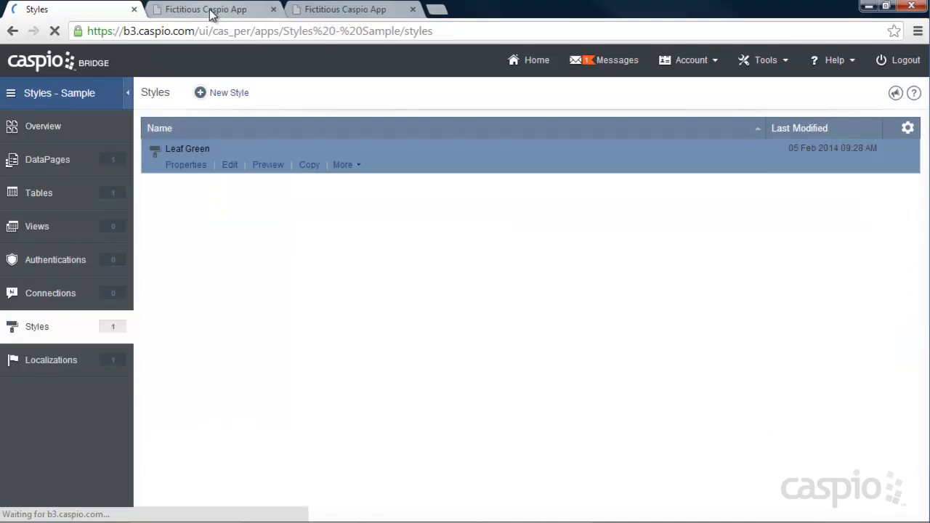
{"action": "left_click", "coordinate": [212, 11]}
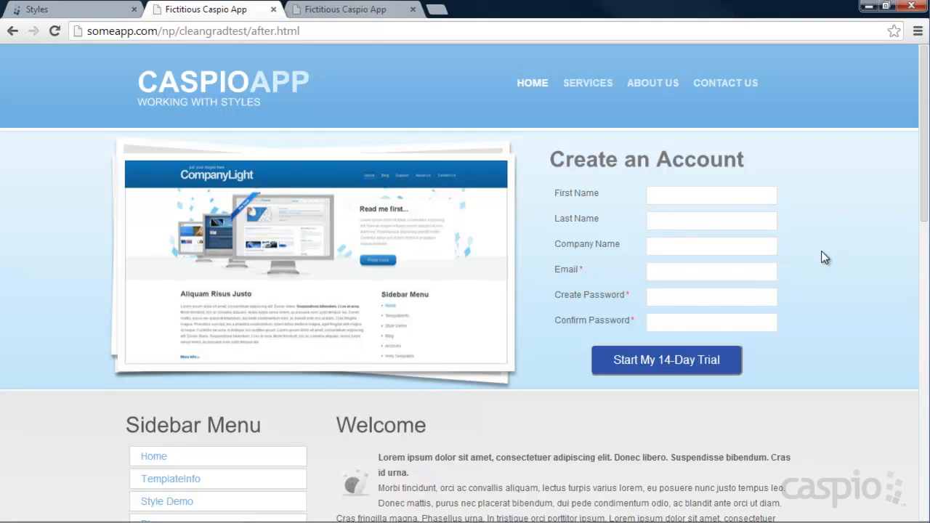
{"action": "left_click", "coordinate": [348, 9]}
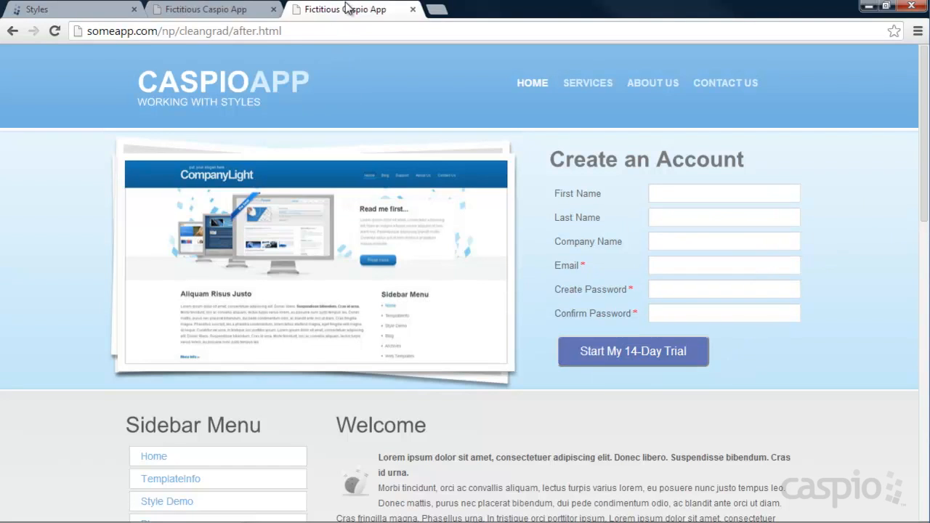
{"action": "left_click", "coordinate": [222, 9]}
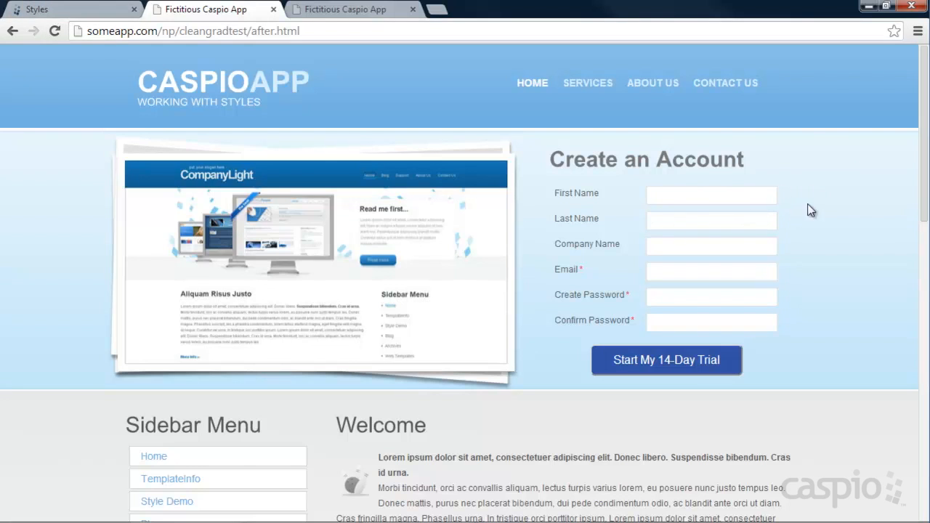
Step: Open the Reg Form - After DataPage for editing and advance the wizard to Configure Fields
{"action": "left_click", "coordinate": [77, 14]}
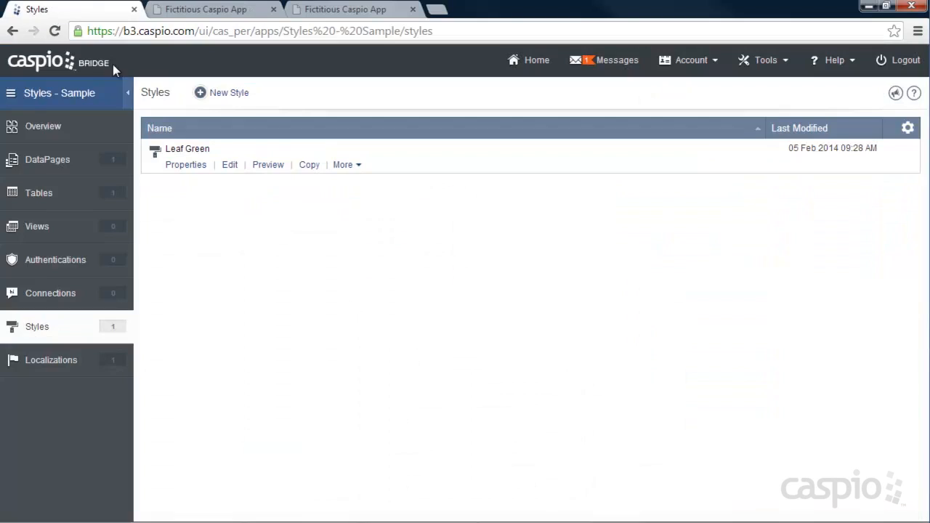
{"action": "left_click", "coordinate": [59, 161]}
{"action": "mouse_move", "coordinate": [218, 170]}
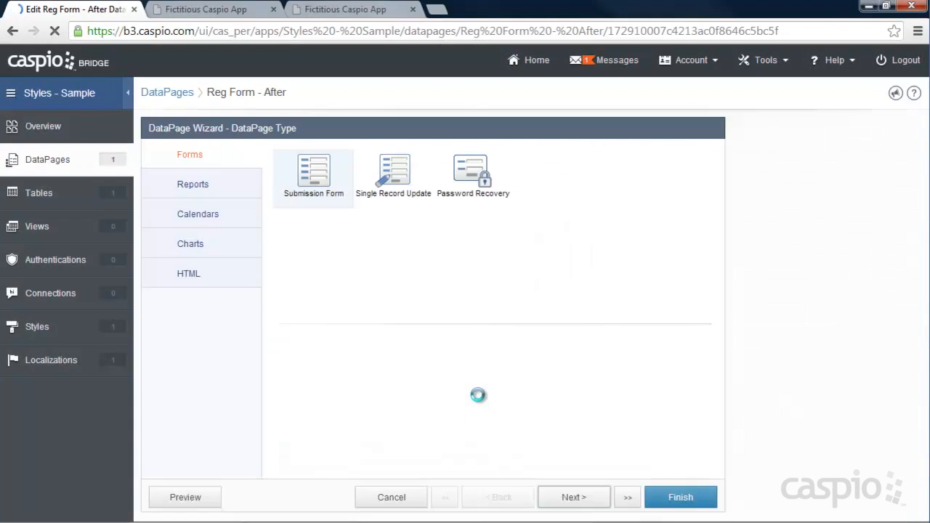
{"action": "left_click", "coordinate": [581, 497]}
{"action": "left_click", "coordinate": [584, 500]}
{"action": "left_click", "coordinate": [584, 499]}
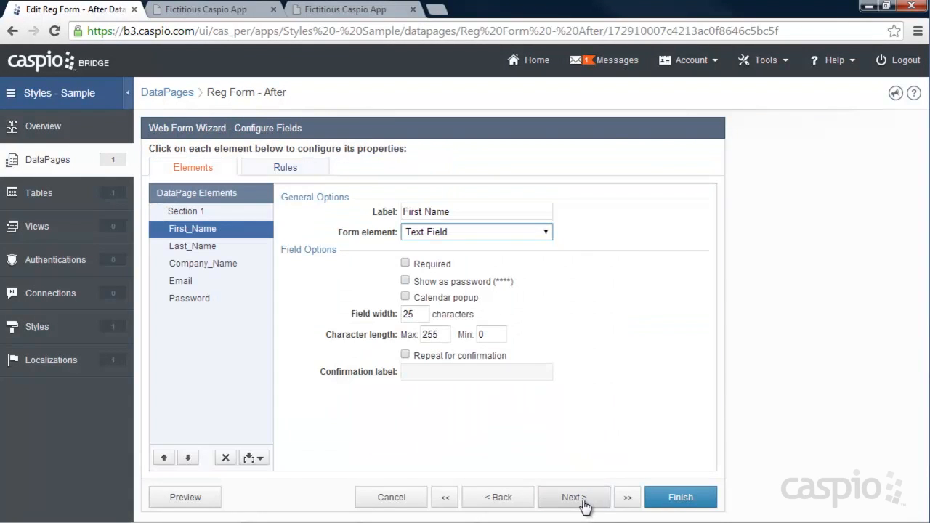
Step: Set the field width of First_Name, Last_Name and Company_Name to 30 characters each
{"action": "double_click", "coordinate": [416, 314]}
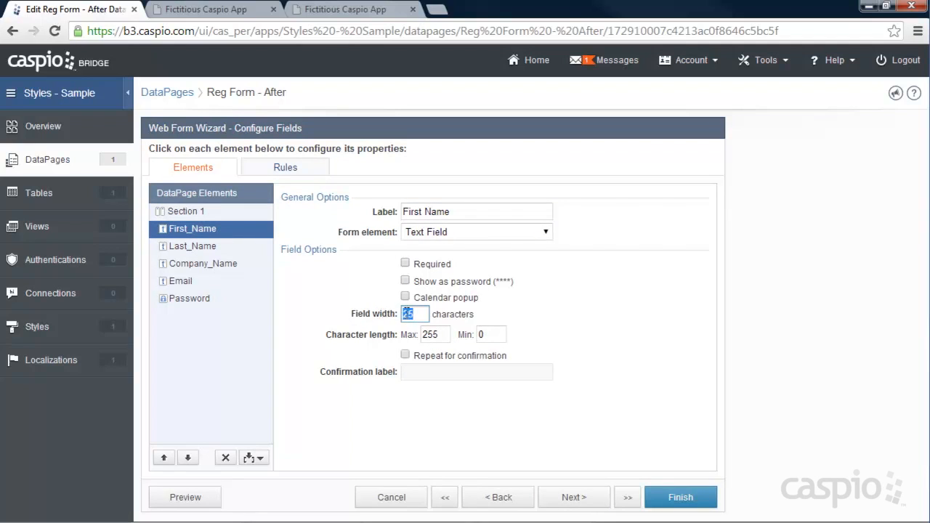
{"action": "left_click", "coordinate": [218, 246]}
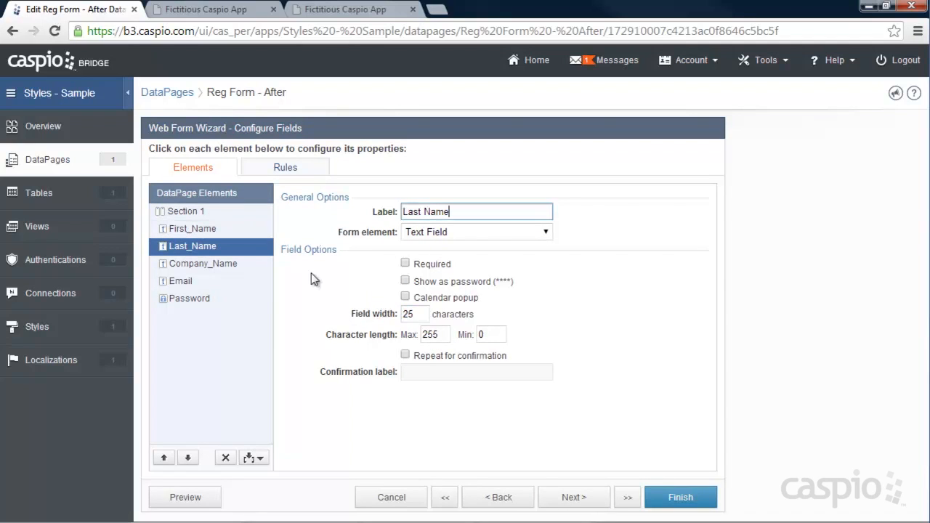
{"action": "type", "text": "30"}
{"action": "left_click_drag", "start_coordinate": [423, 314], "coordinate": [292, 304]}
{"action": "left_click", "coordinate": [200, 263]}
{"action": "type", "text": "30"}
Step: Set the field width of Email and Password to 30 characters each and finish the DataPage
{"action": "left_click", "coordinate": [205, 283]}
{"action": "left_click_drag", "start_coordinate": [424, 314], "coordinate": [319, 306]}
{"action": "type", "text": "30"}
{"action": "left_click", "coordinate": [234, 297]}
{"action": "left_click_drag", "start_coordinate": [419, 297], "coordinate": [348, 295]}
{"action": "type", "text": "30"}
{"action": "left_click_drag", "start_coordinate": [422, 298], "coordinate": [356, 303]}
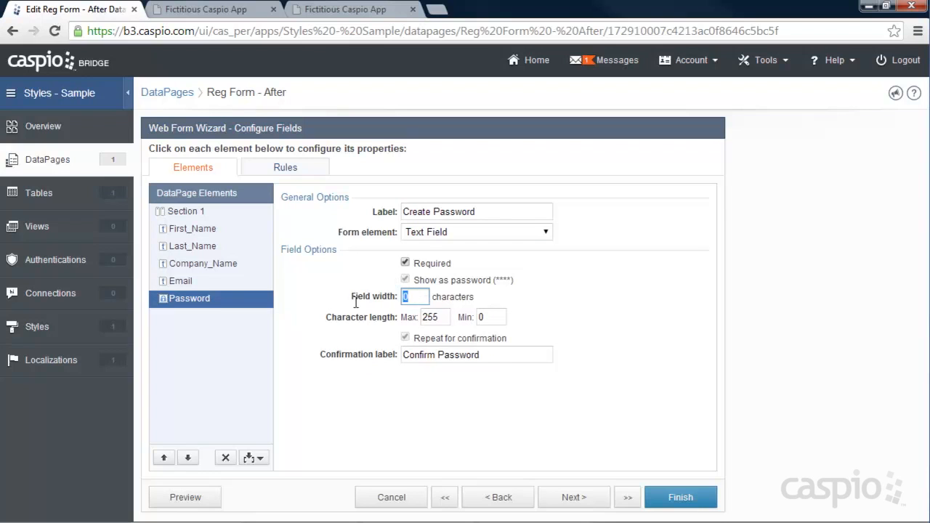
{"action": "type", "text": "30"}
{"action": "left_click", "coordinate": [694, 500]}
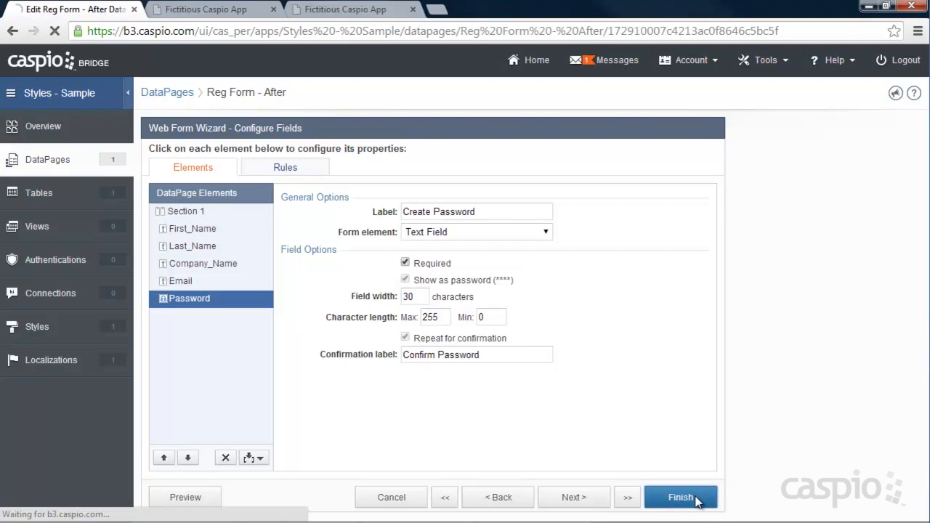
Step: Reload the website page and compare its form's field widths with the finished reference page
{"action": "left_click", "coordinate": [218, 9]}
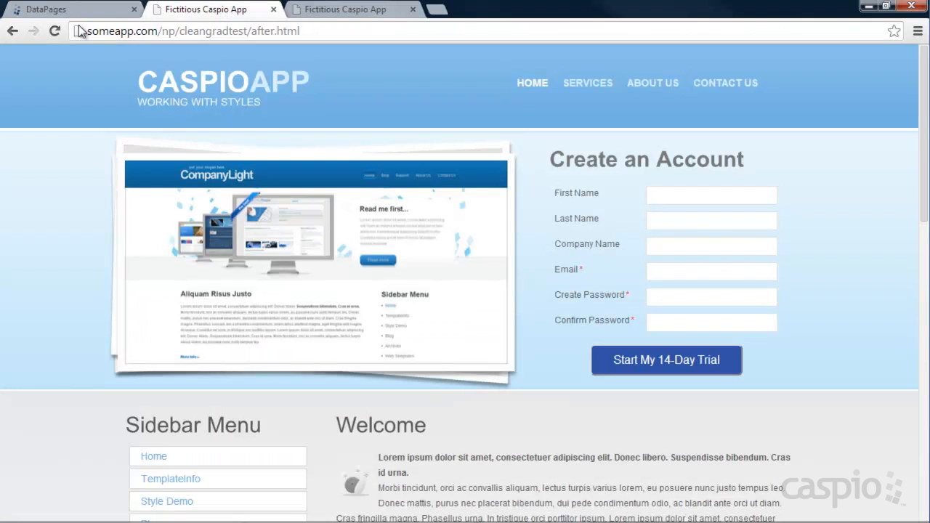
{"action": "left_click", "coordinate": [54, 32]}
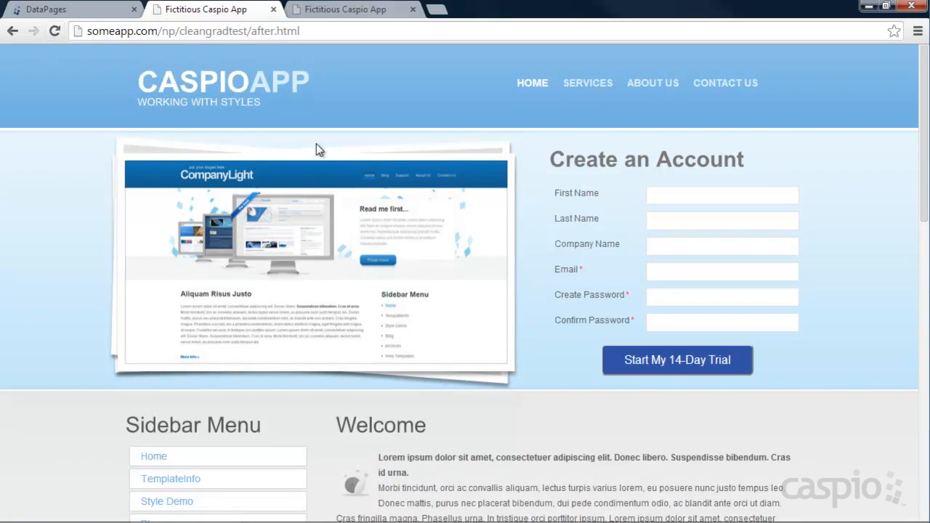
{"action": "left_click", "coordinate": [351, 11]}
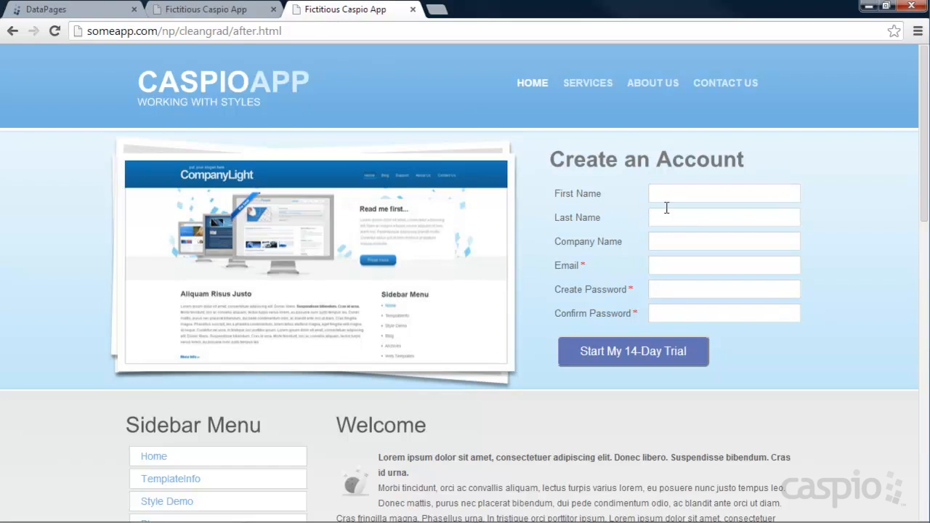
{"action": "left_click", "coordinate": [220, 11]}
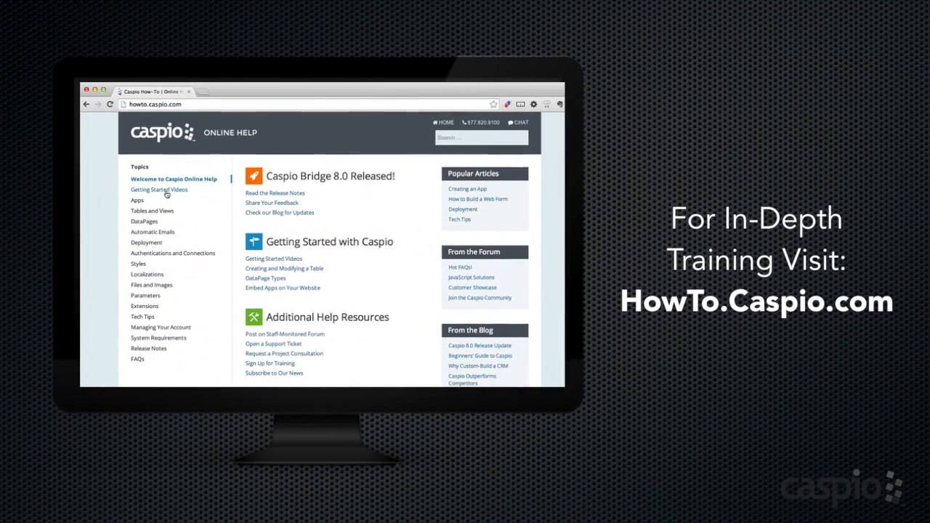
{"action": "left_click", "coordinate": [165, 192]}
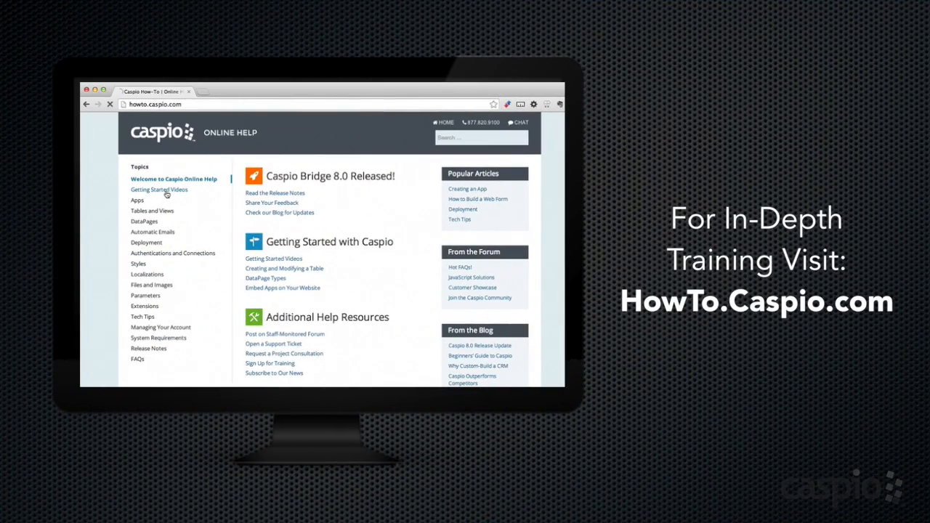